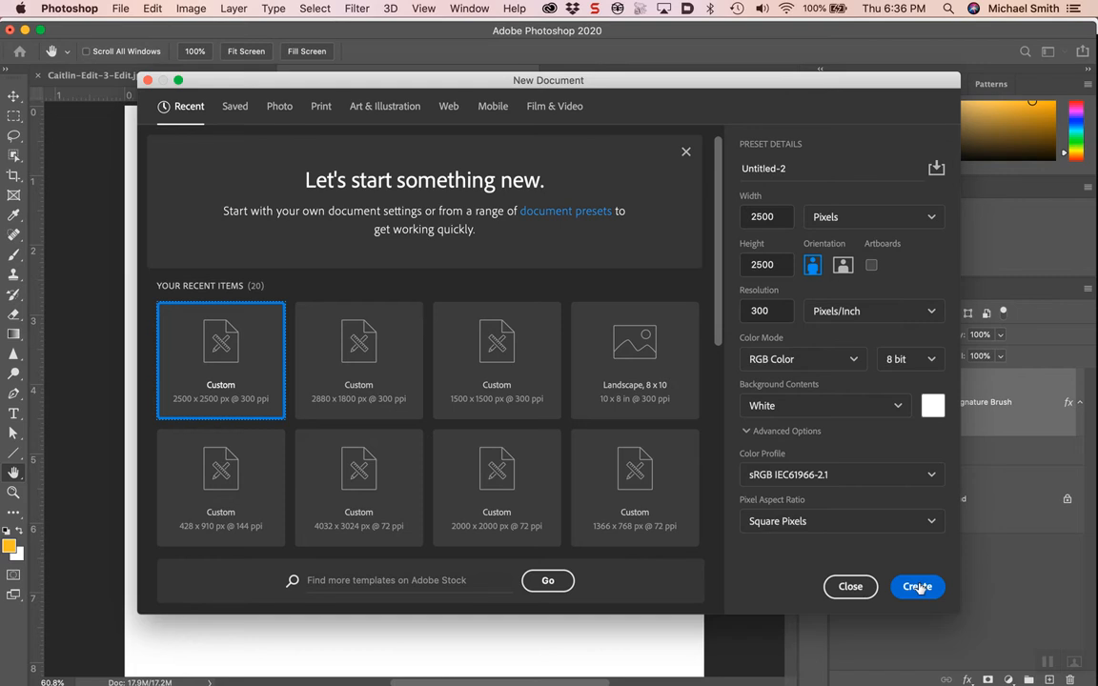
Step: Create the Custom 2500 x 2500 px, 300 ppi document with a white background
{"action": "left_click", "coordinate": [917, 587]}
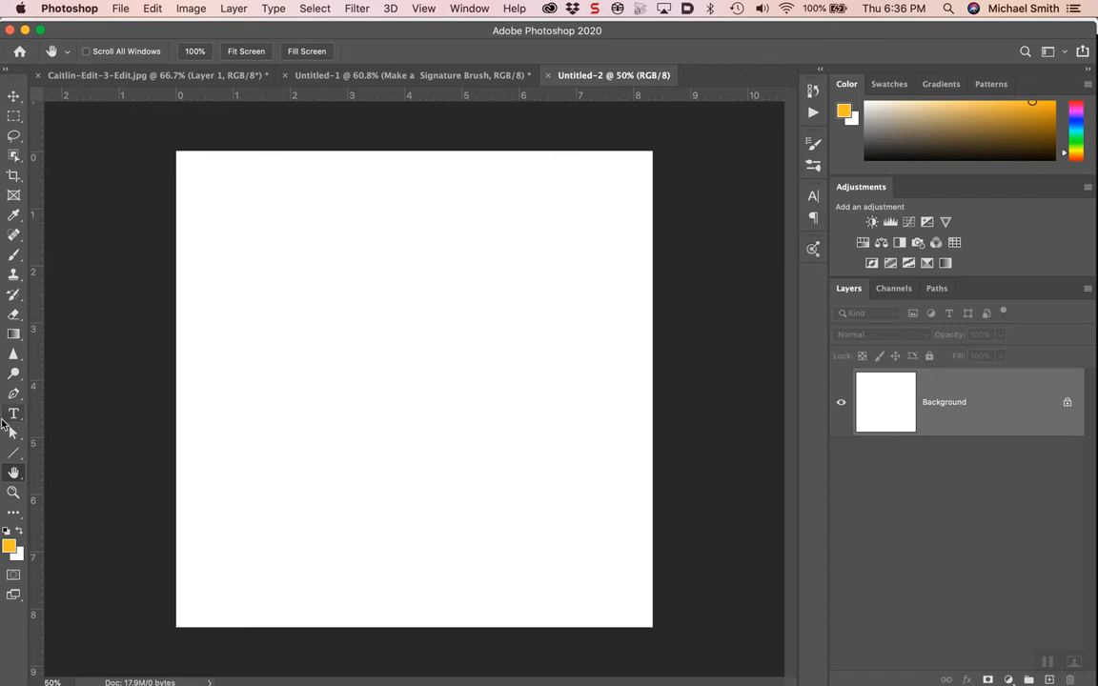
Step: Add orange handwritten 'Lorem Ipsum' placeholder text and drag it near the canvas top
{"action": "left_click", "coordinate": [13, 415]}
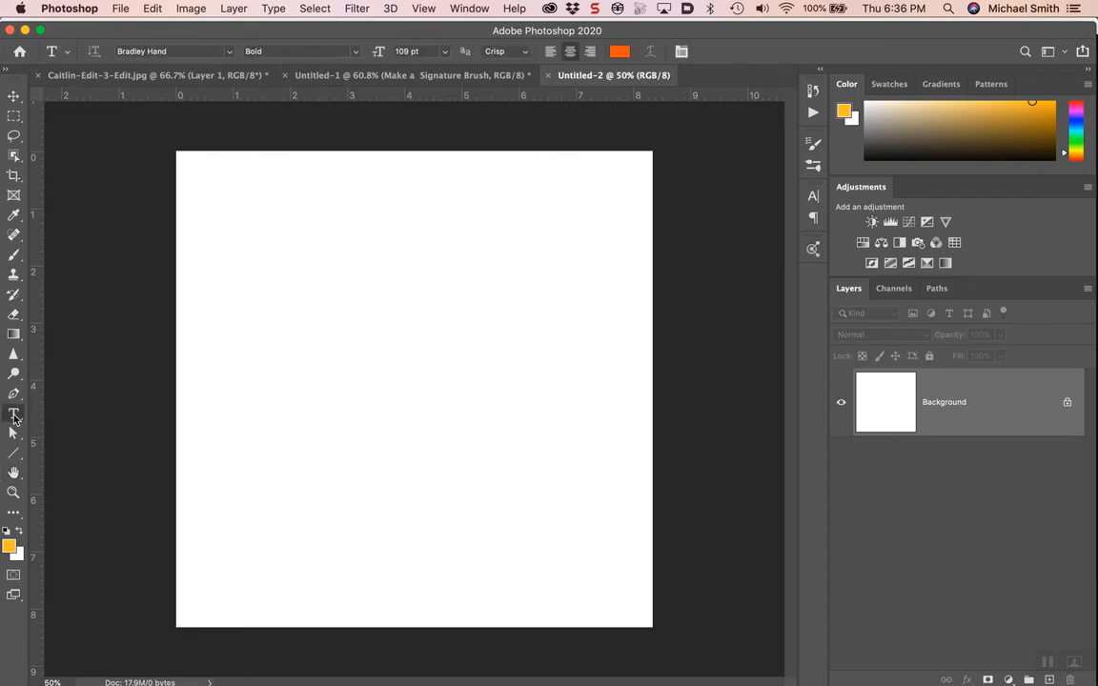
{"action": "left_click", "coordinate": [278, 265]}
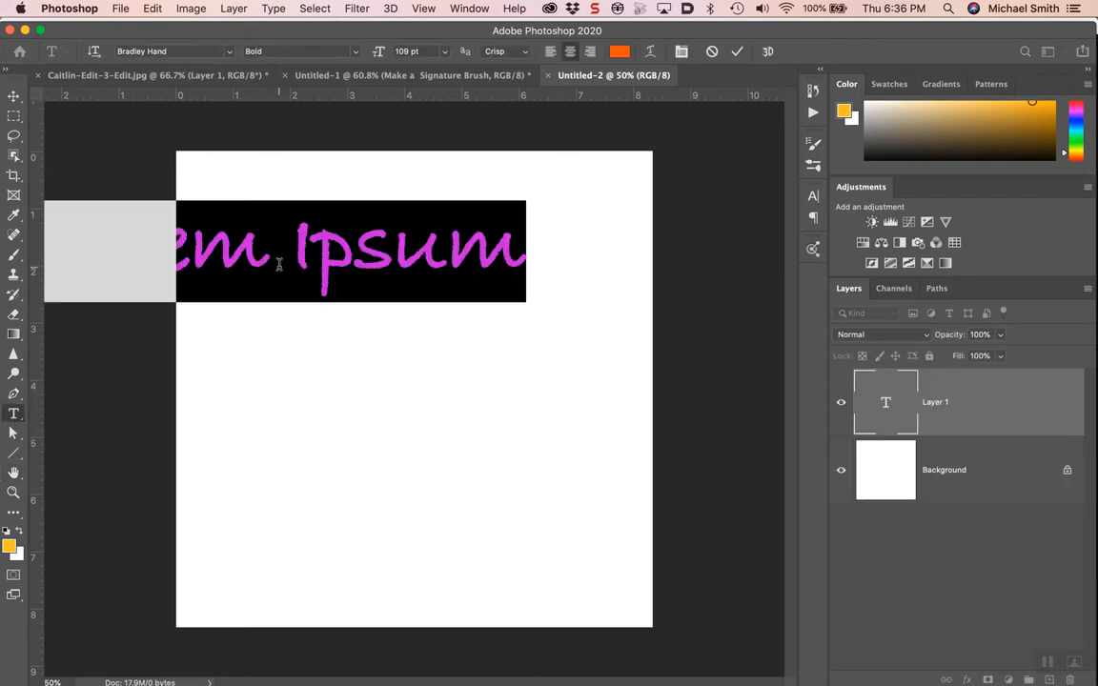
{"action": "left_click", "coordinate": [14, 96]}
{"action": "left_click_drag", "start_coordinate": [369, 262], "coordinate": [514, 255]}
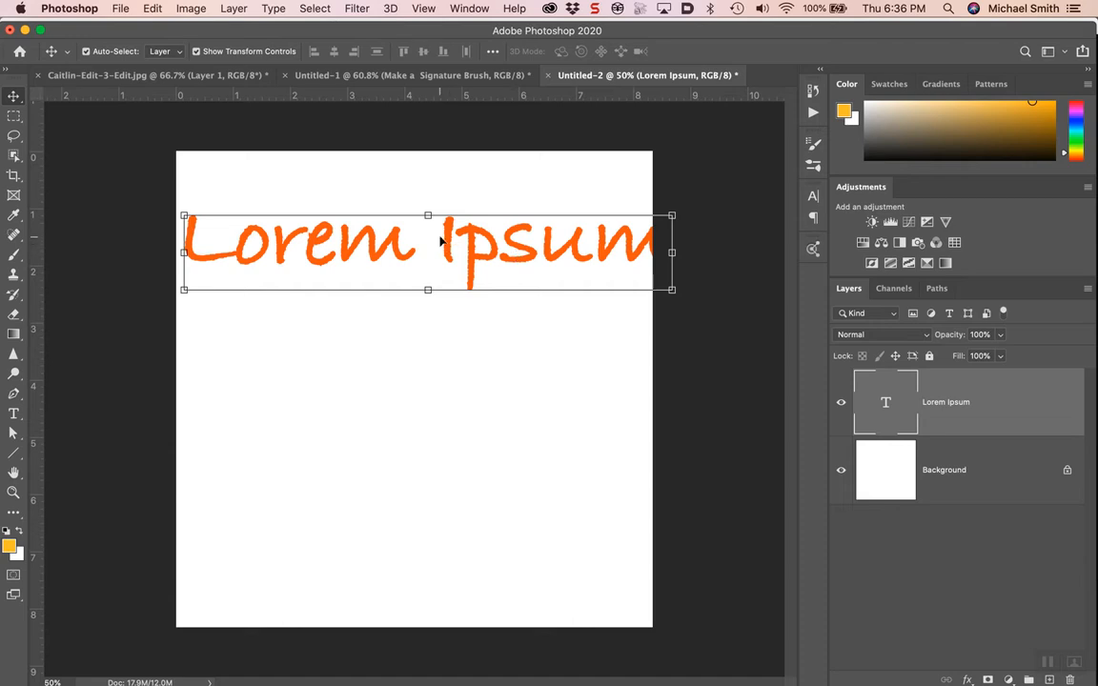
Step: Retype the placeholder as the person's full name and scrub its size down to 86 pt
{"action": "double_click", "coordinate": [297, 243]}
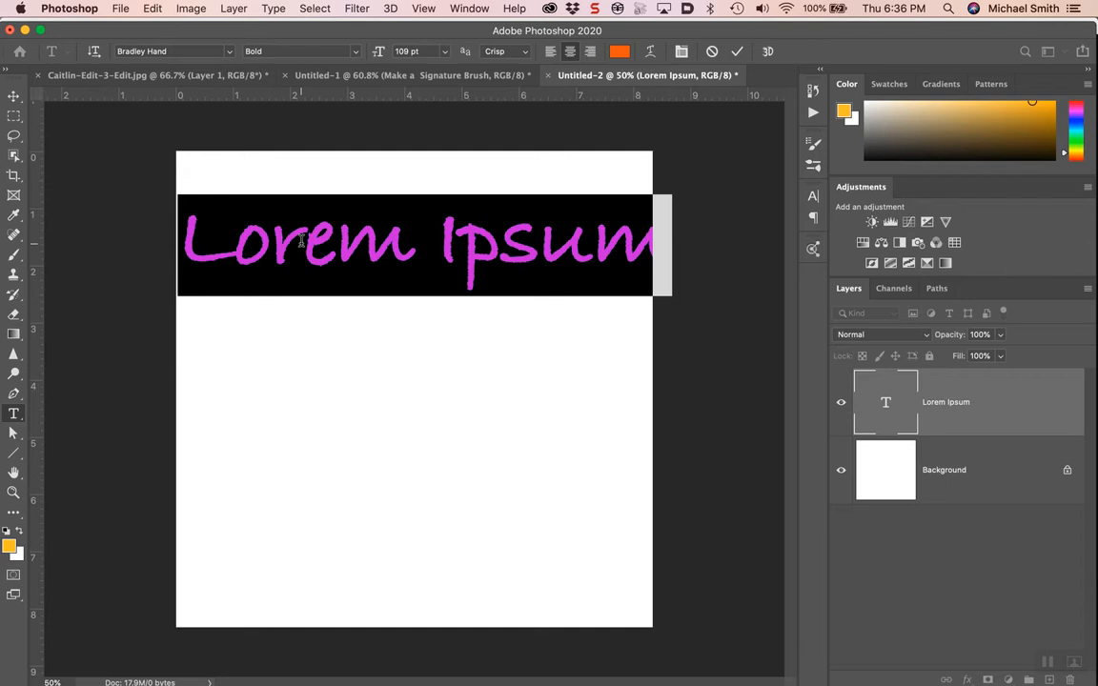
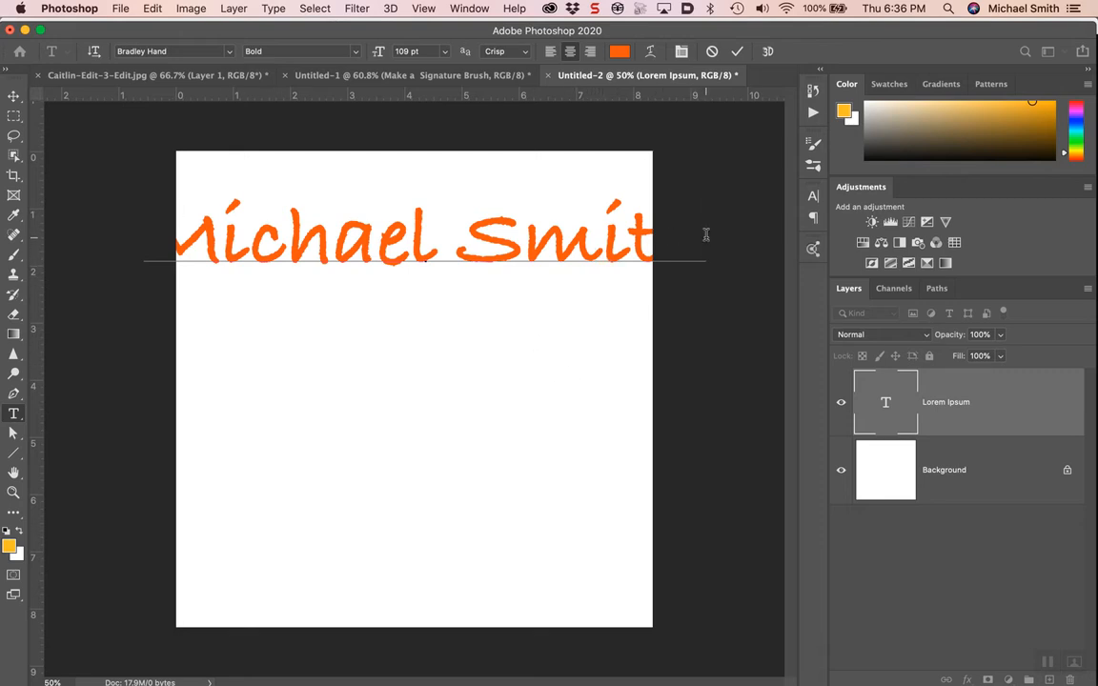
{"action": "left_click_drag", "start_coordinate": [705, 234], "coordinate": [53, 230]}
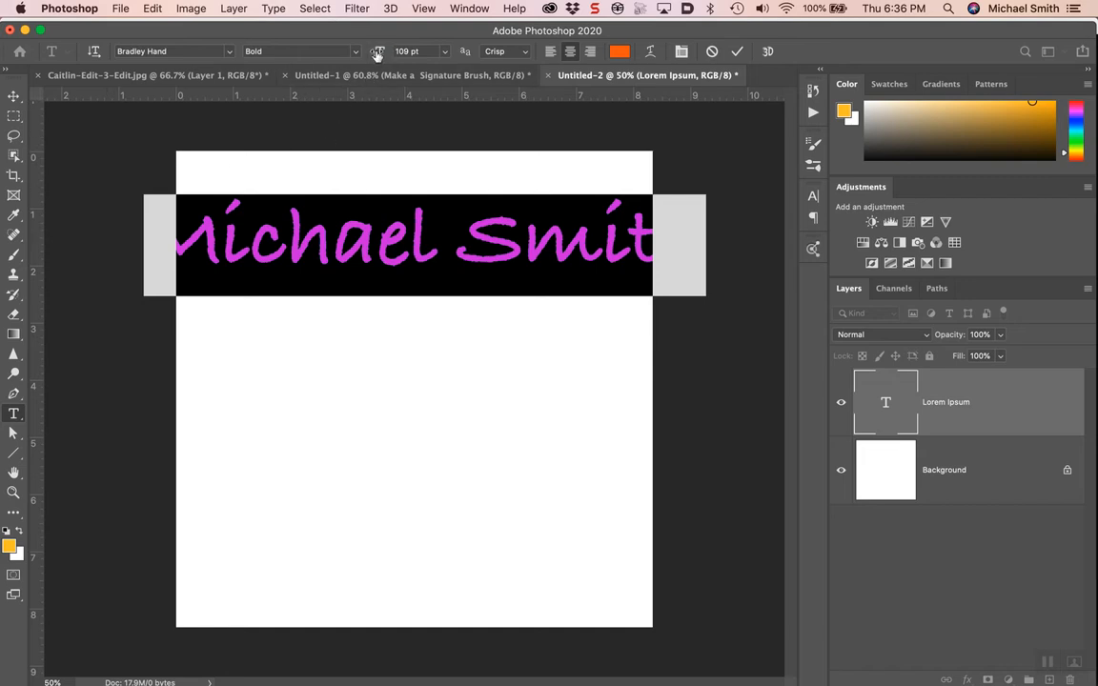
{"action": "left_click_drag", "start_coordinate": [380, 57], "coordinate": [361, 58]}
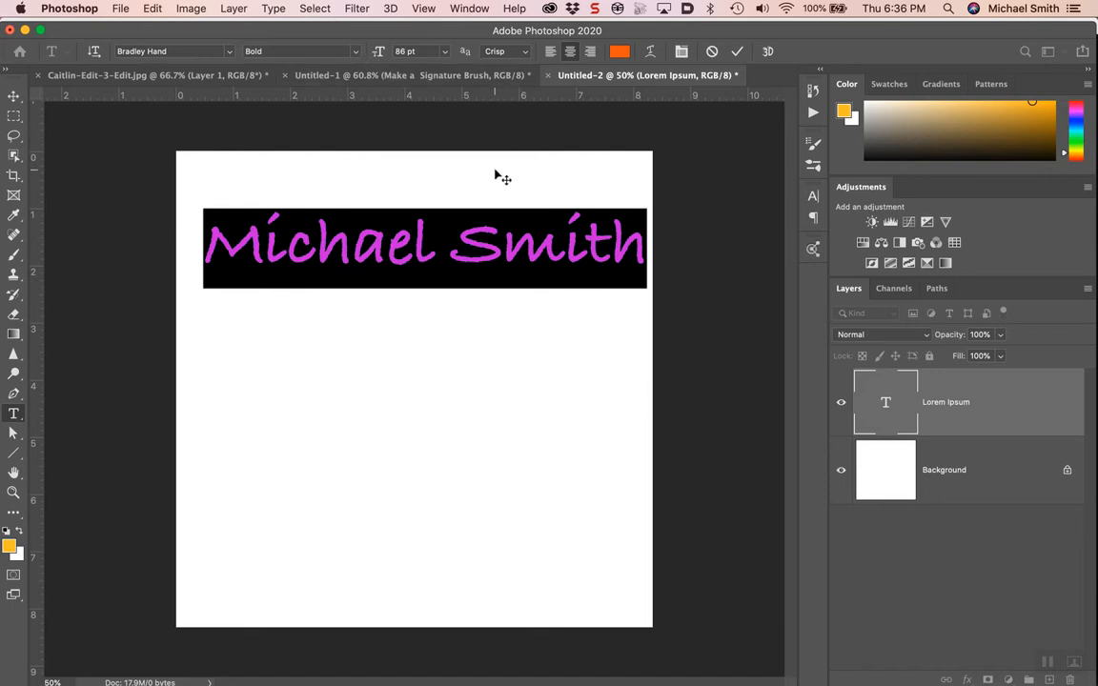
Step: Change the name text's font to Brush Script Std Medium, then reselect the text for editing
{"action": "left_click", "coordinate": [203, 51]}
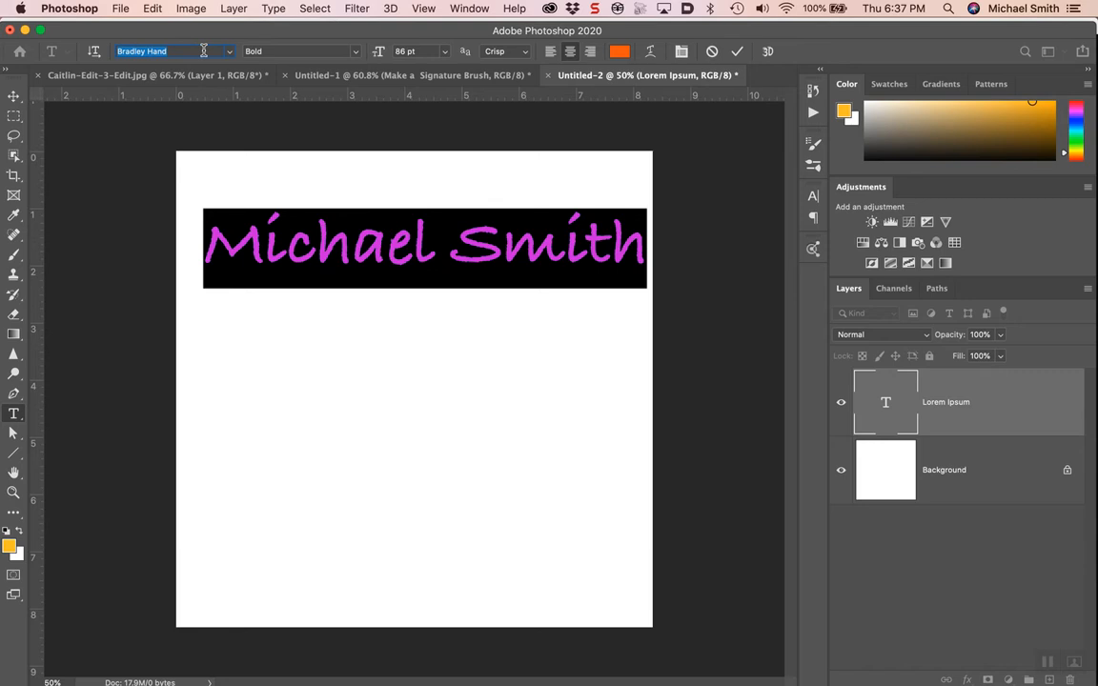
{"action": "key", "text": "Down"}
{"action": "key", "text": "Down"}
{"action": "key", "text": "Down"}
{"action": "key", "text": "Down"}
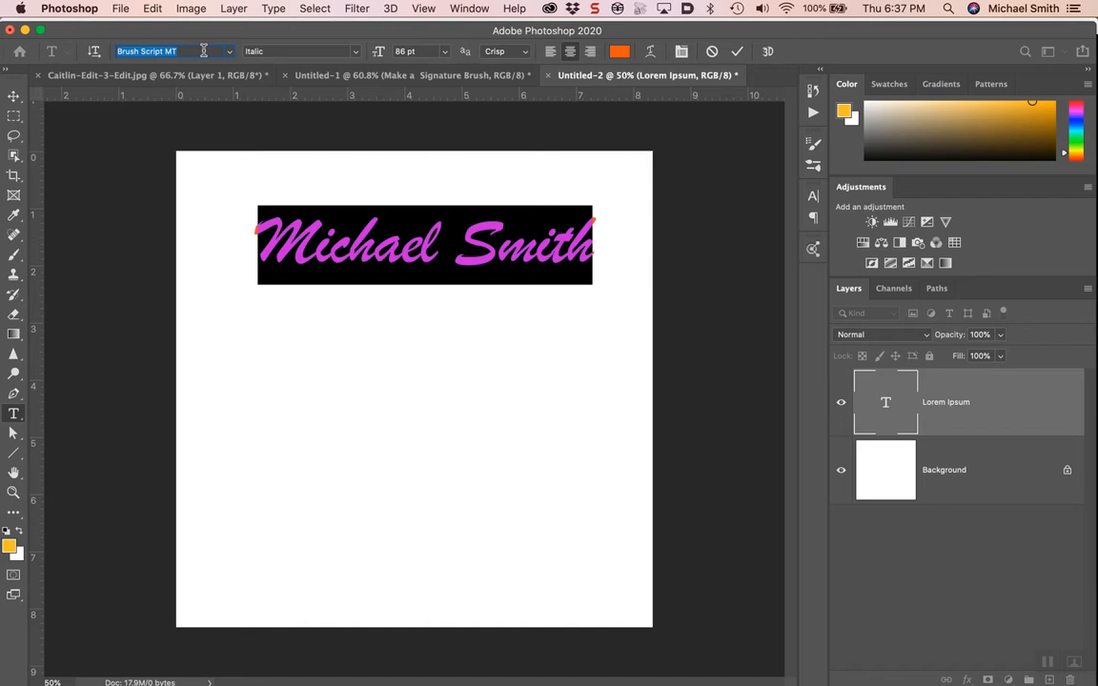
{"action": "key", "text": "Down"}
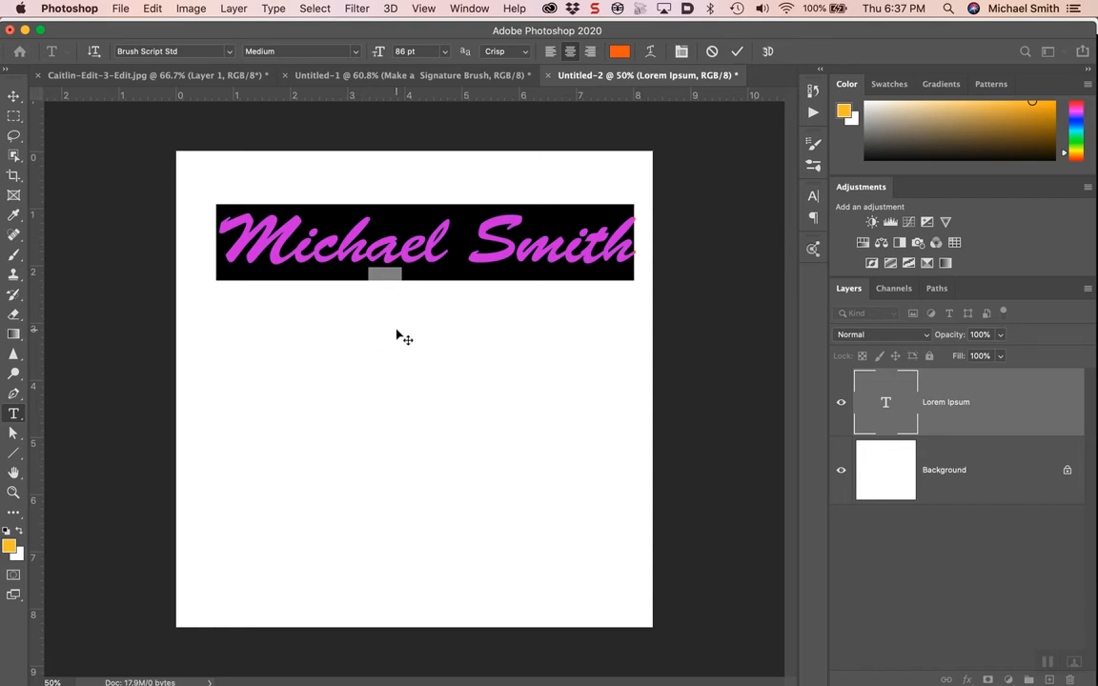
{"action": "left_click", "coordinate": [13, 118]}
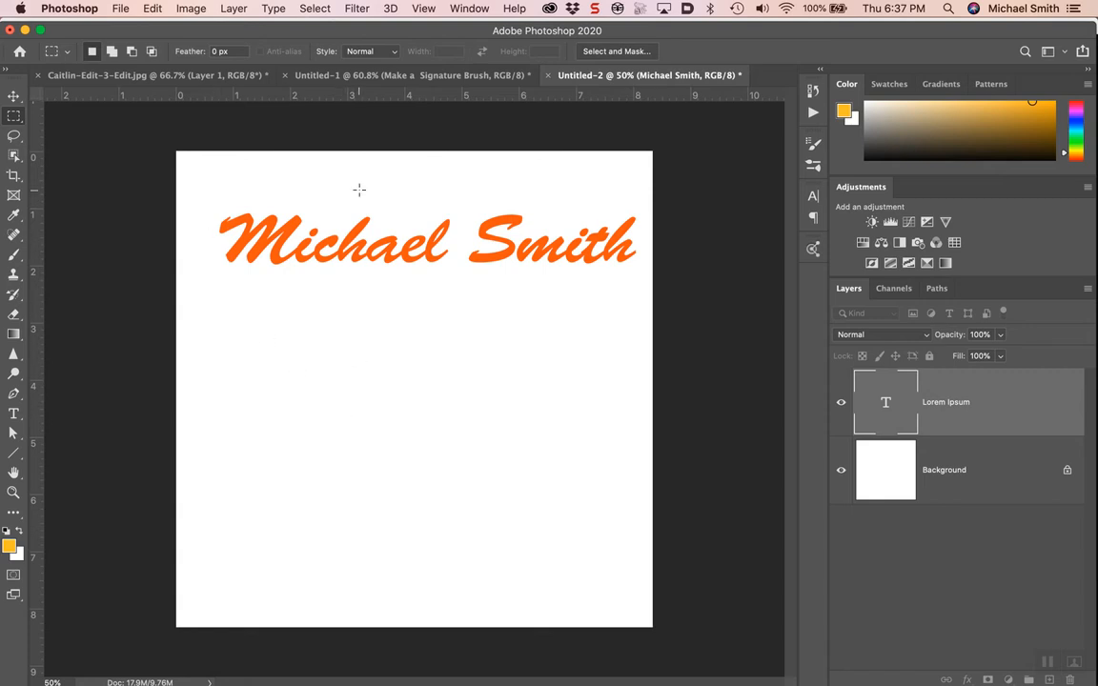
{"action": "double_click", "coordinate": [893, 417]}
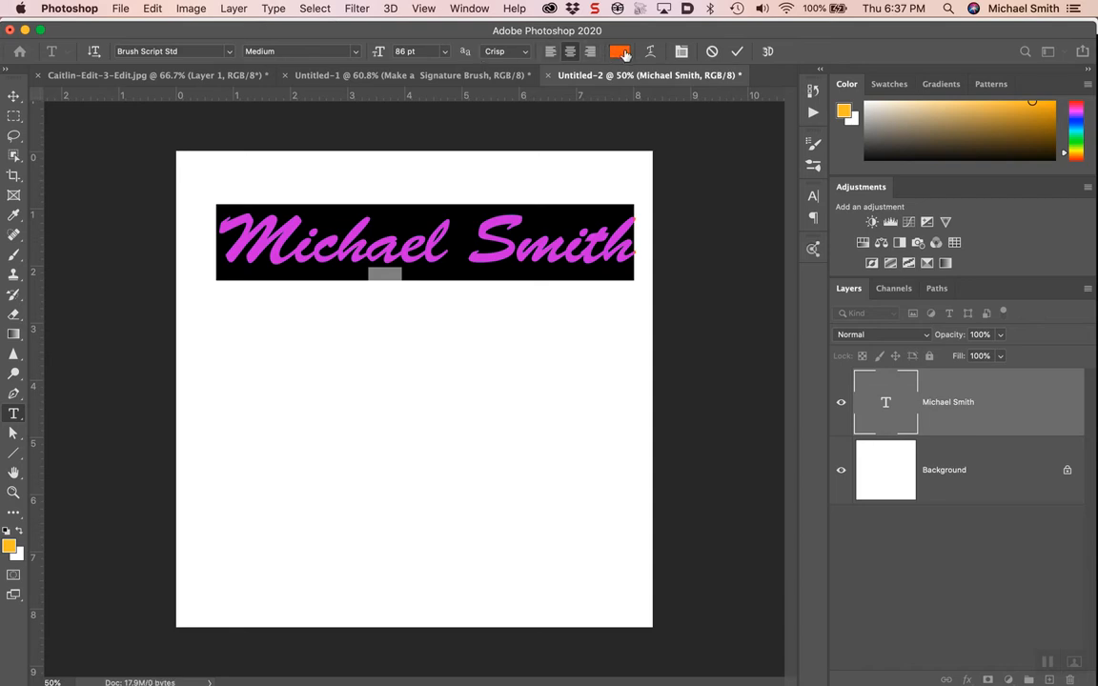
Step: Set the name text colour to black (000000)
{"action": "left_click", "coordinate": [620, 52]}
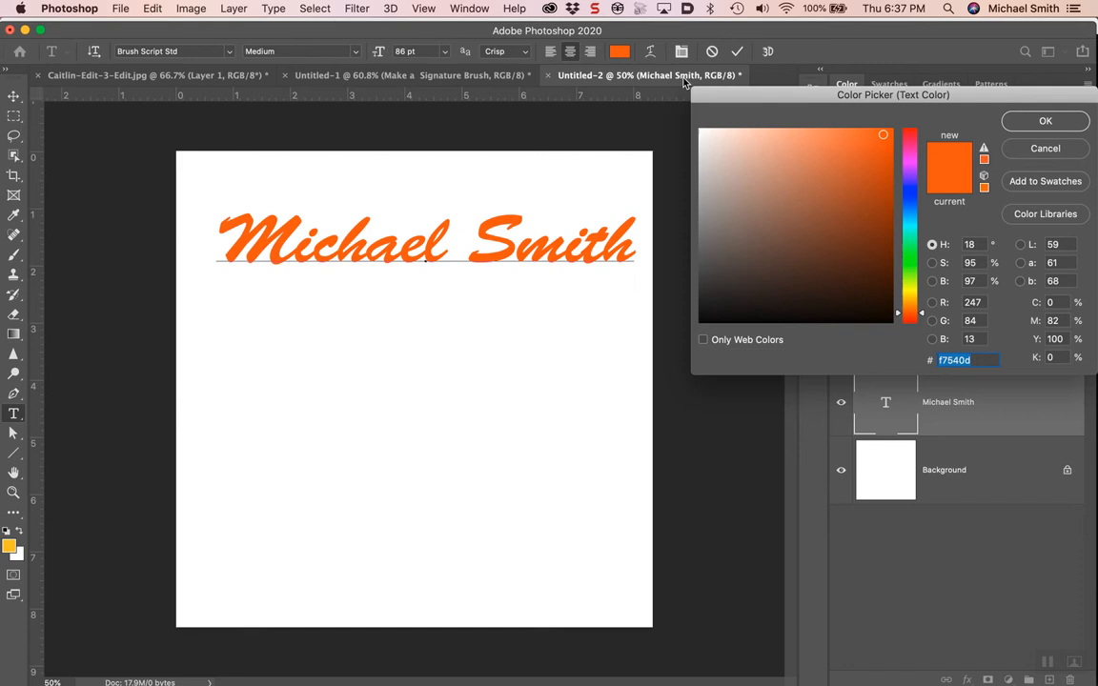
{"action": "type", "text": "000000"}
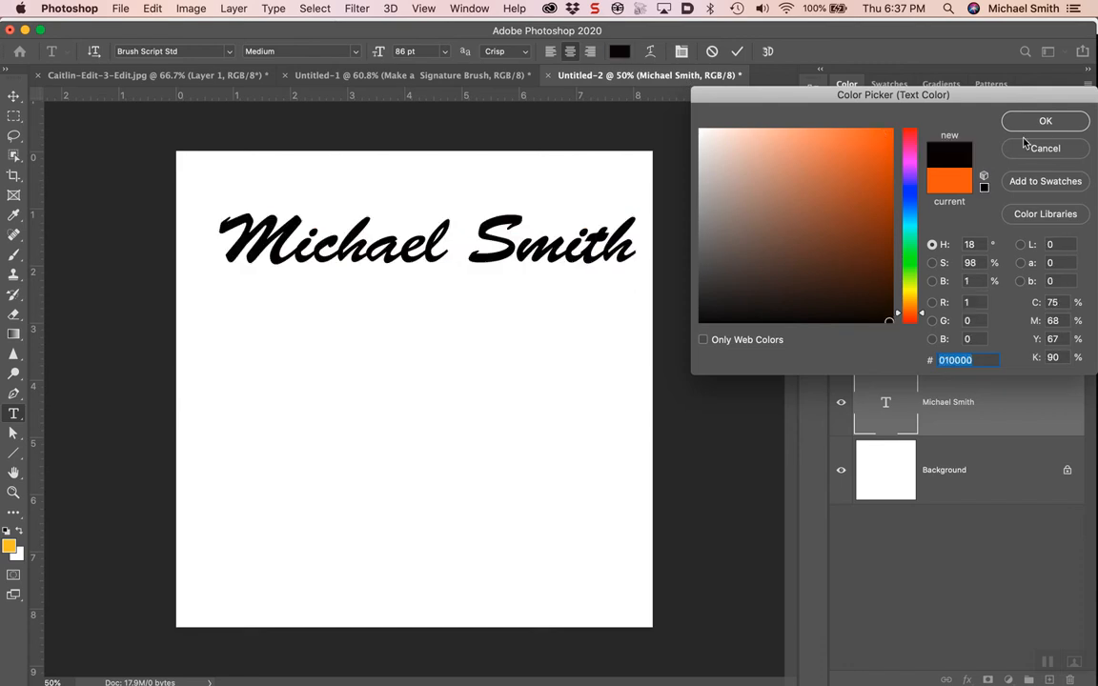
{"action": "left_click", "coordinate": [1038, 123]}
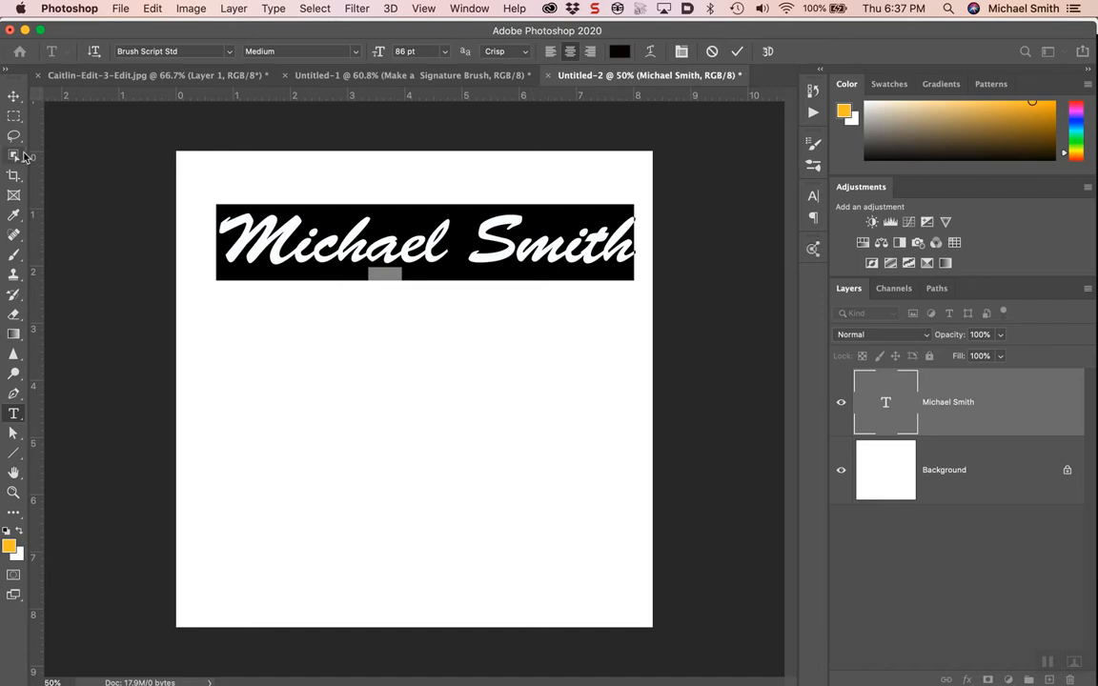
Step: Draw a rectangular marquee selection around the name text
{"action": "left_click", "coordinate": [15, 114]}
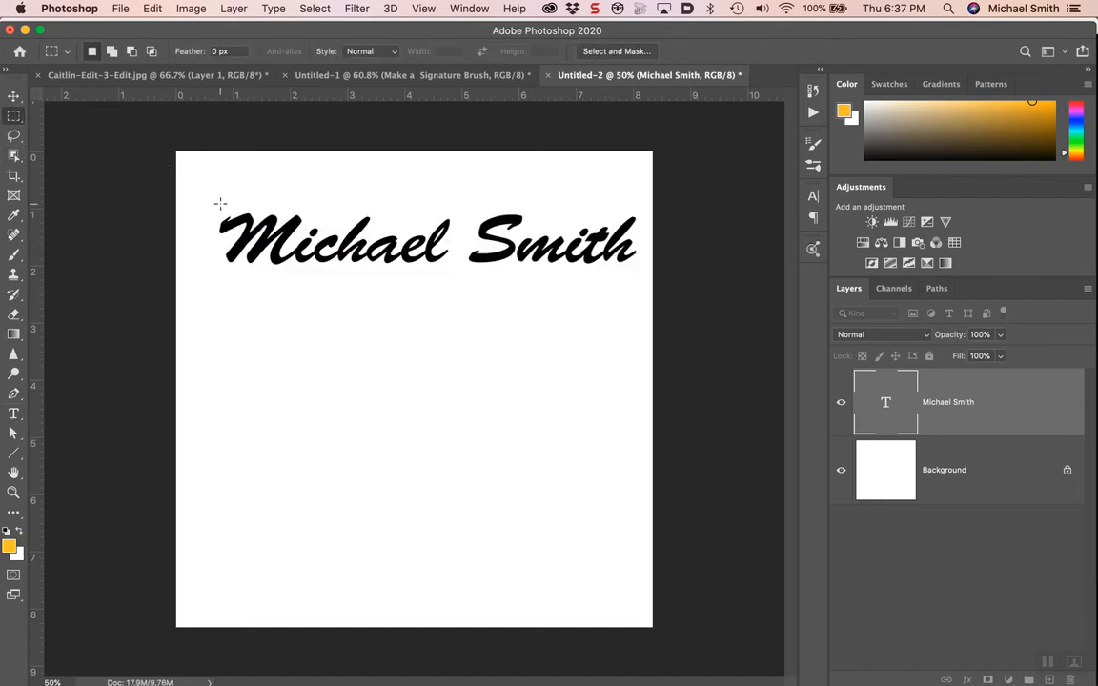
{"action": "left_click_drag", "start_coordinate": [211, 201], "coordinate": [641, 271]}
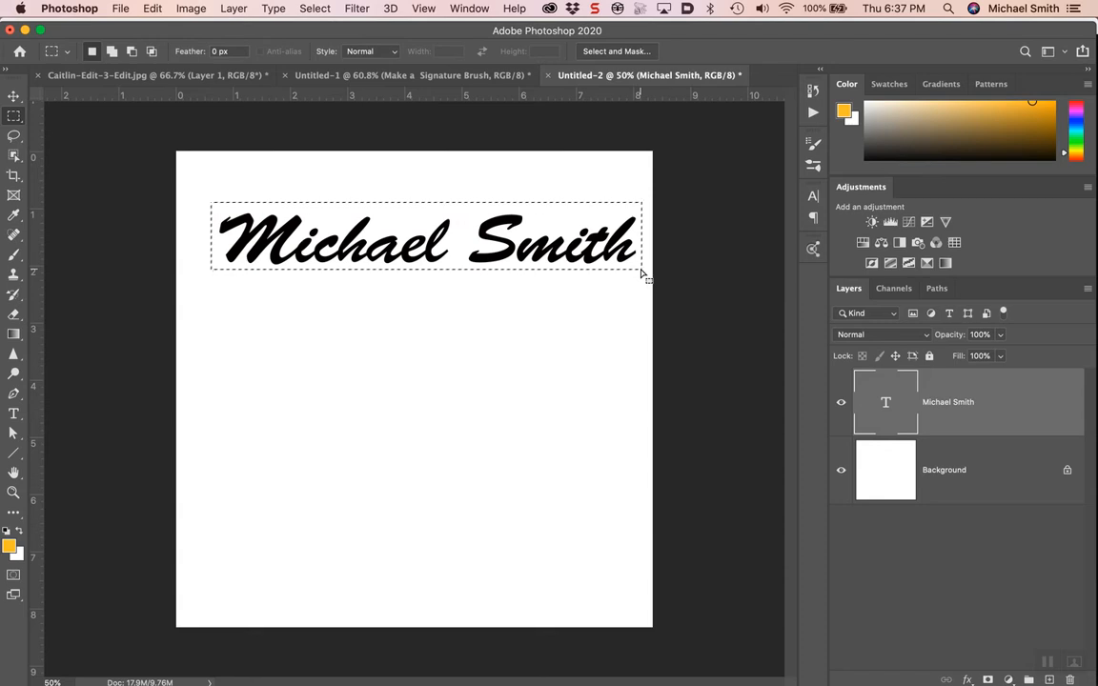
{"action": "left_click", "coordinate": [151, 8]}
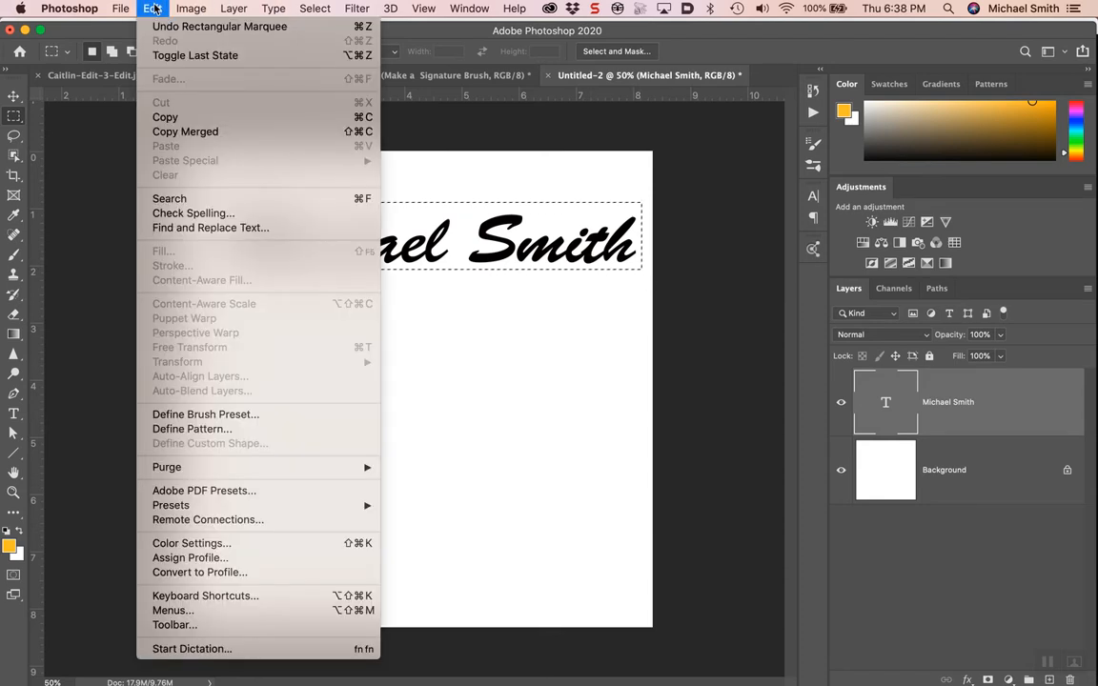
Step: Define a brush preset named with the person's initial and surname plus 'Name Brush 3-26-20'
{"action": "left_click", "coordinate": [217, 414]}
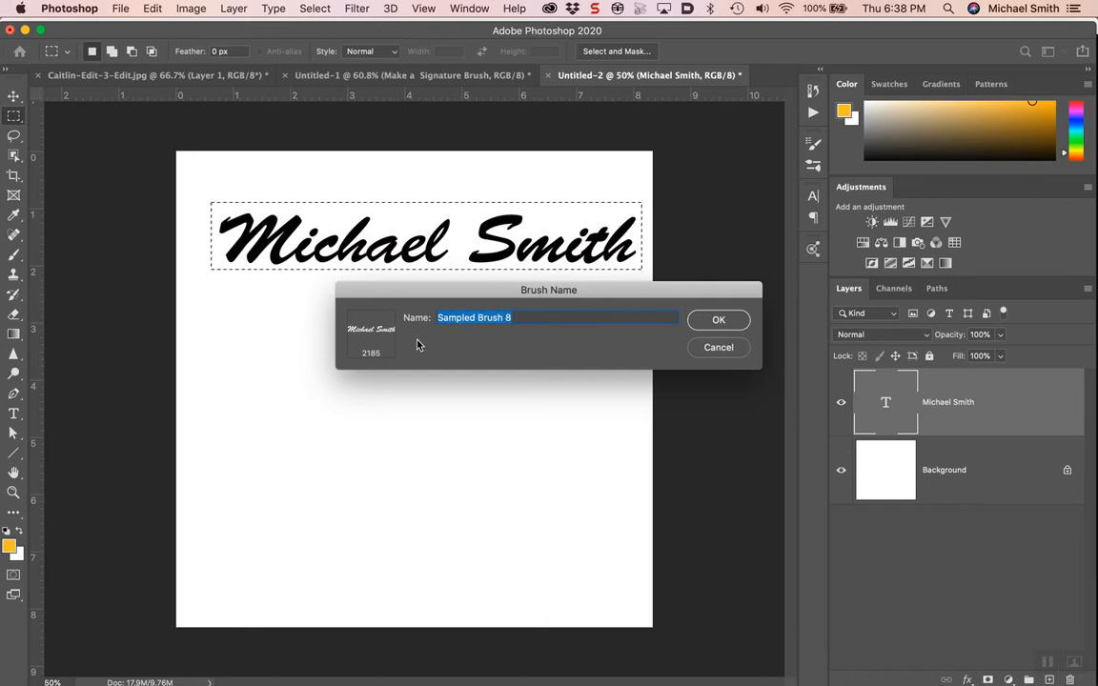
{"action": "type", "text": "MS"}
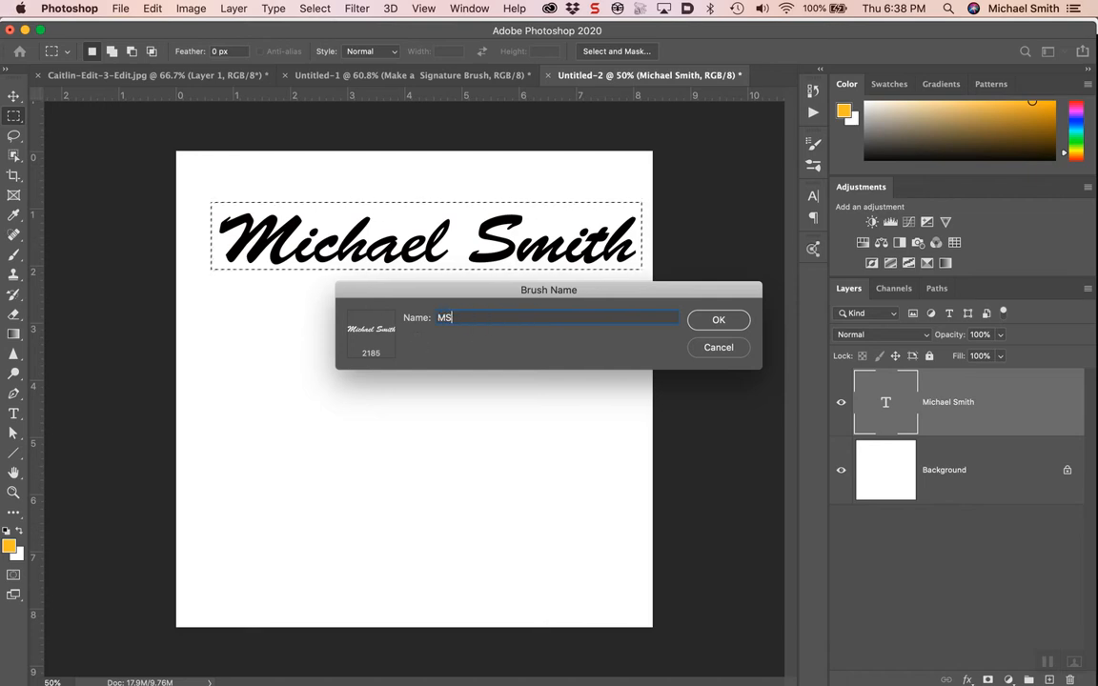
{"action": "type", "text": "mith Nam"}
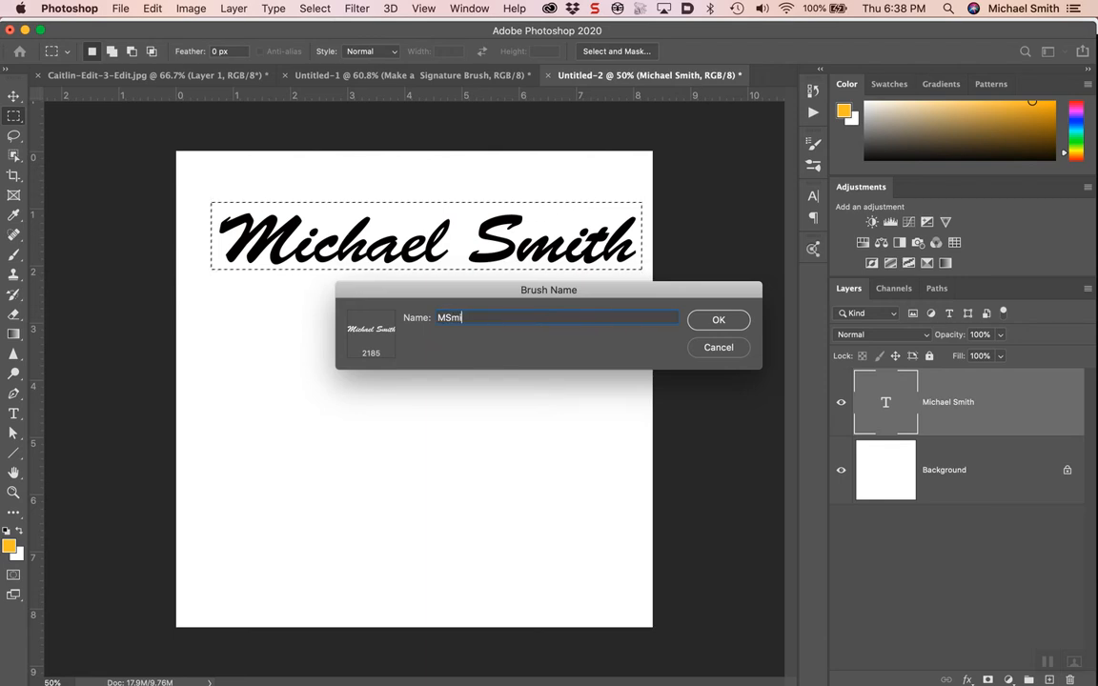
{"action": "type", "text": "e "}
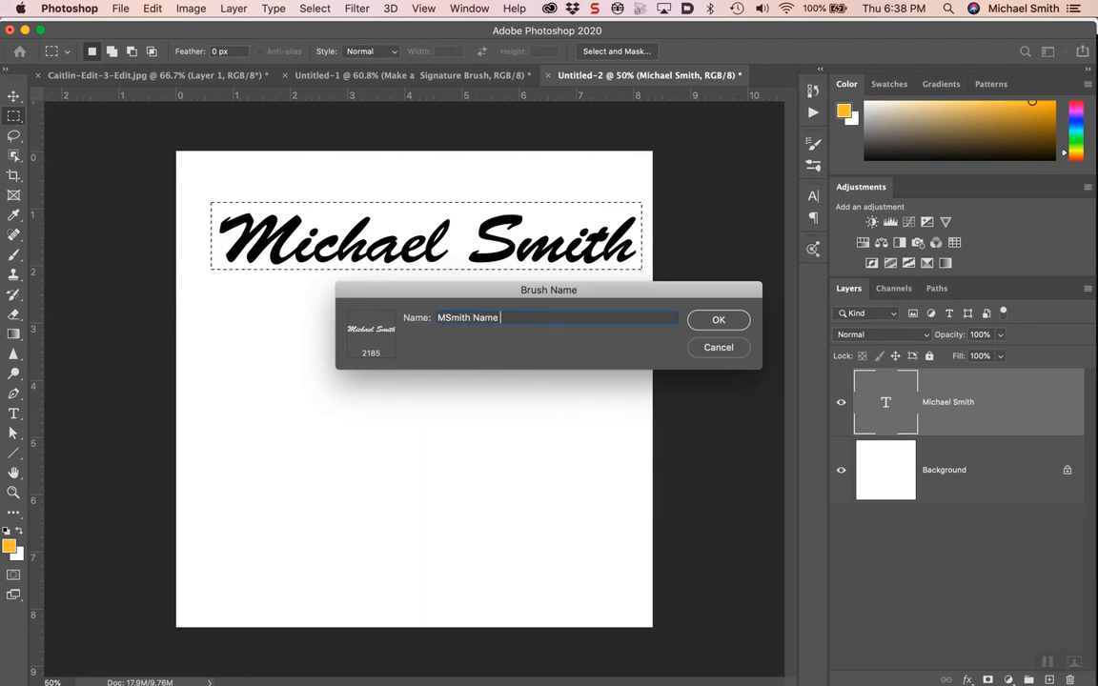
{"action": "type", "text": "Brush "}
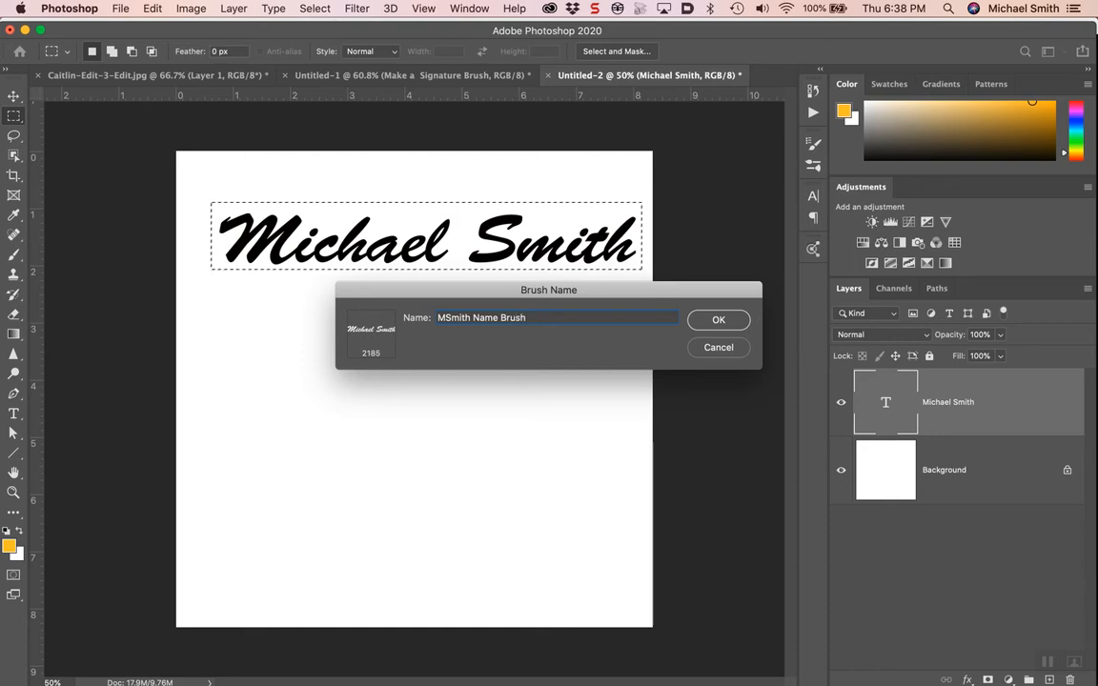
{"action": "type", "text": "3-26-20"}
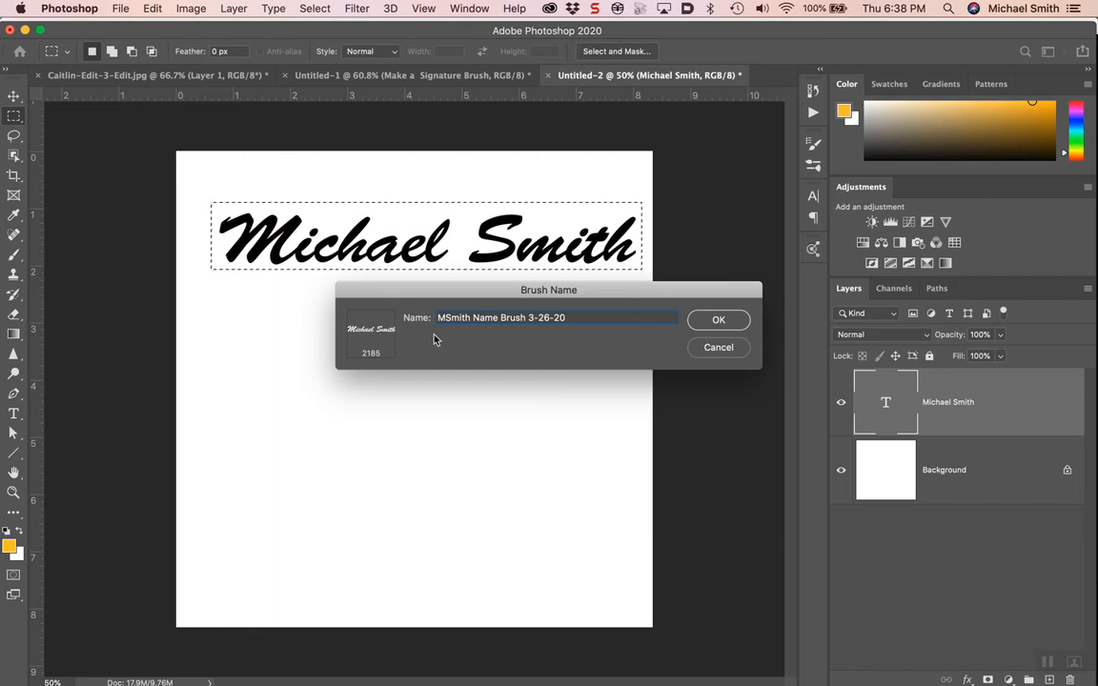
{"action": "left_click", "coordinate": [719, 321]}
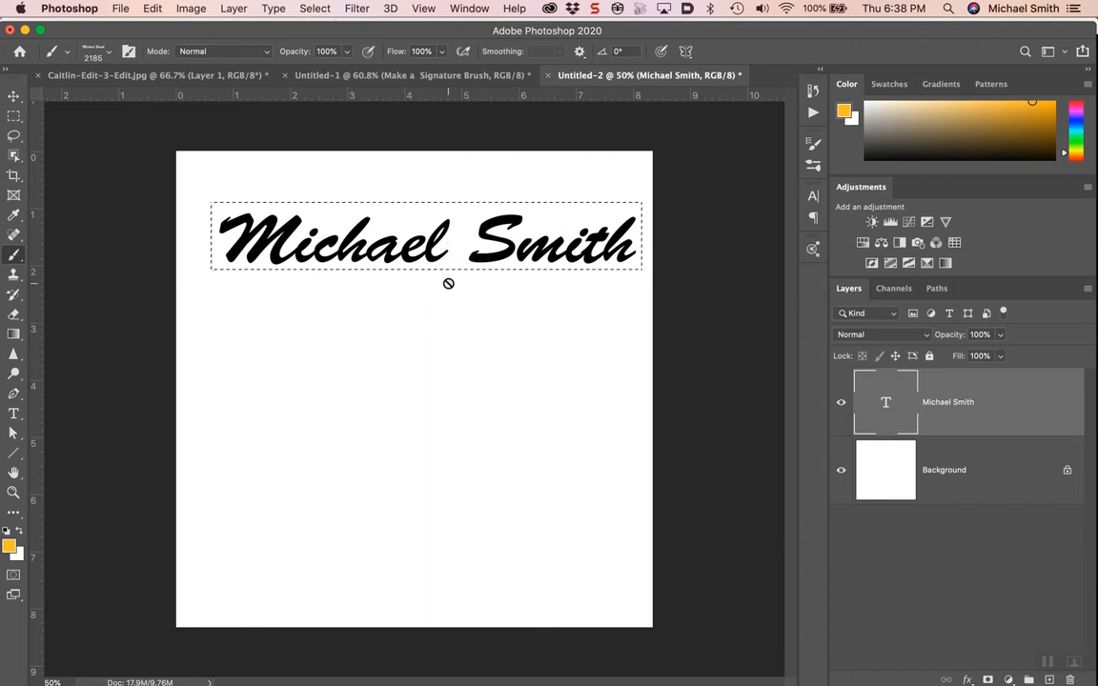
Step: Rasterize the signature text layer, hide it, and target the Background layer for painting
{"action": "left_click", "coordinate": [452, 322]}
{"action": "left_click", "coordinate": [589, 252]}
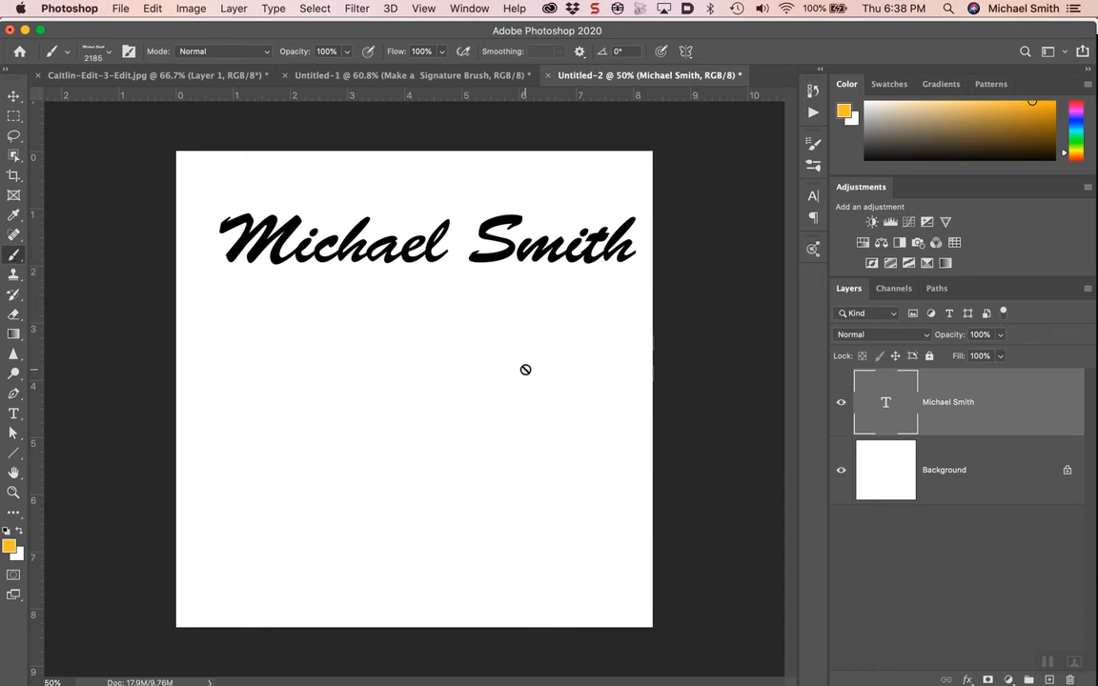
{"action": "left_click", "coordinate": [841, 408]}
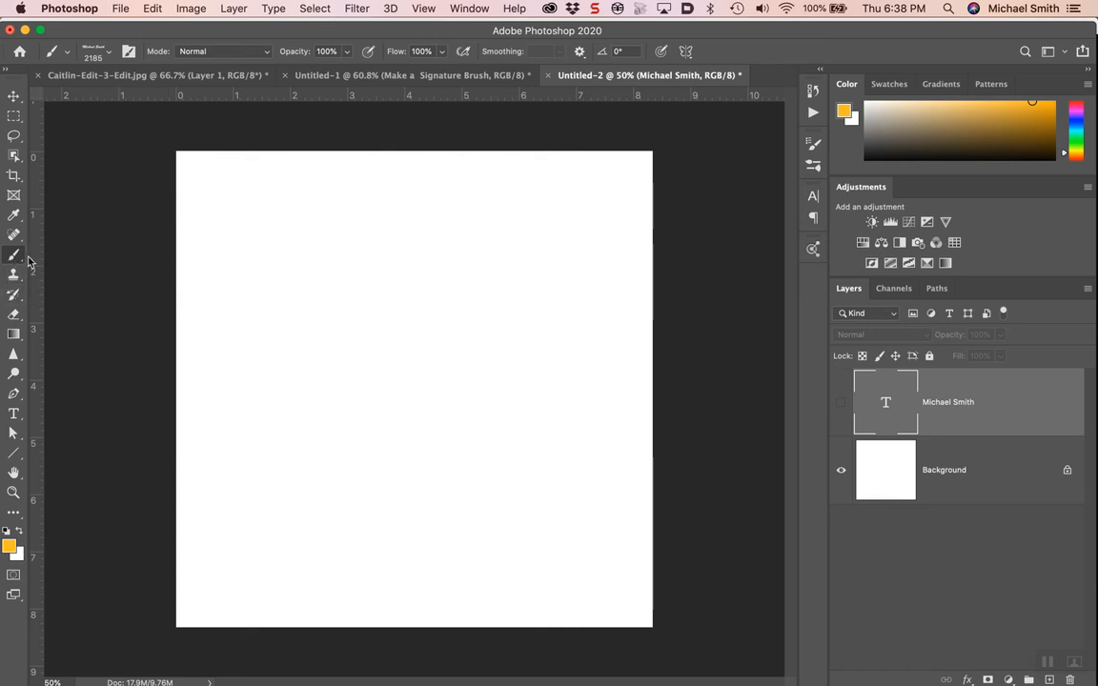
{"action": "left_click", "coordinate": [282, 277]}
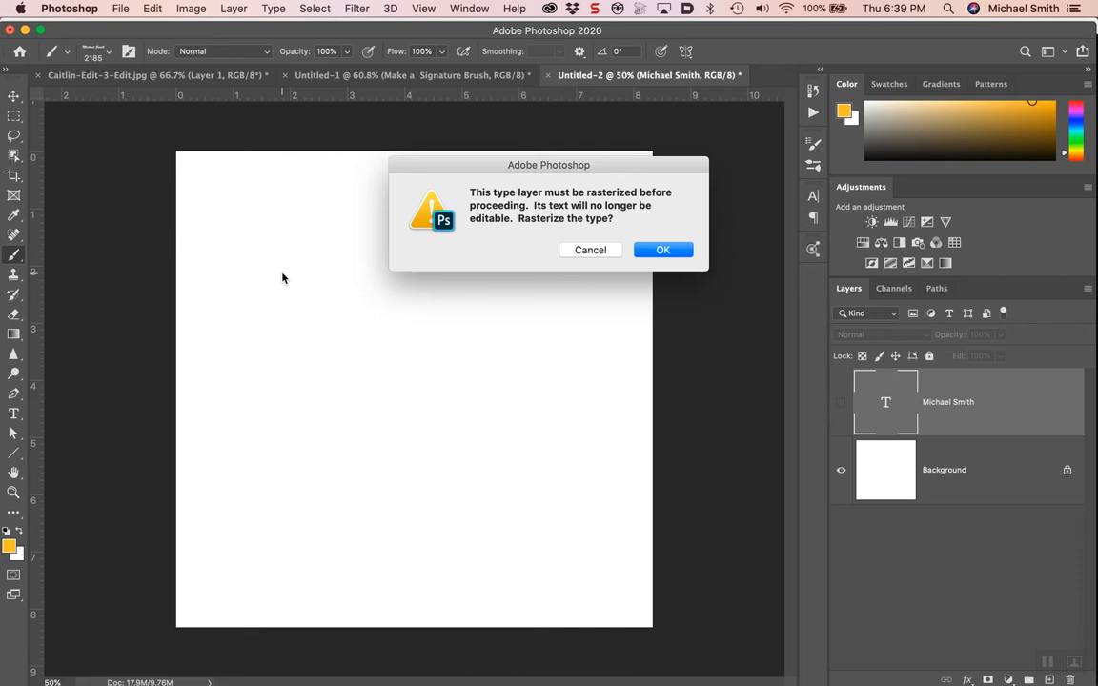
{"action": "left_click", "coordinate": [662, 254]}
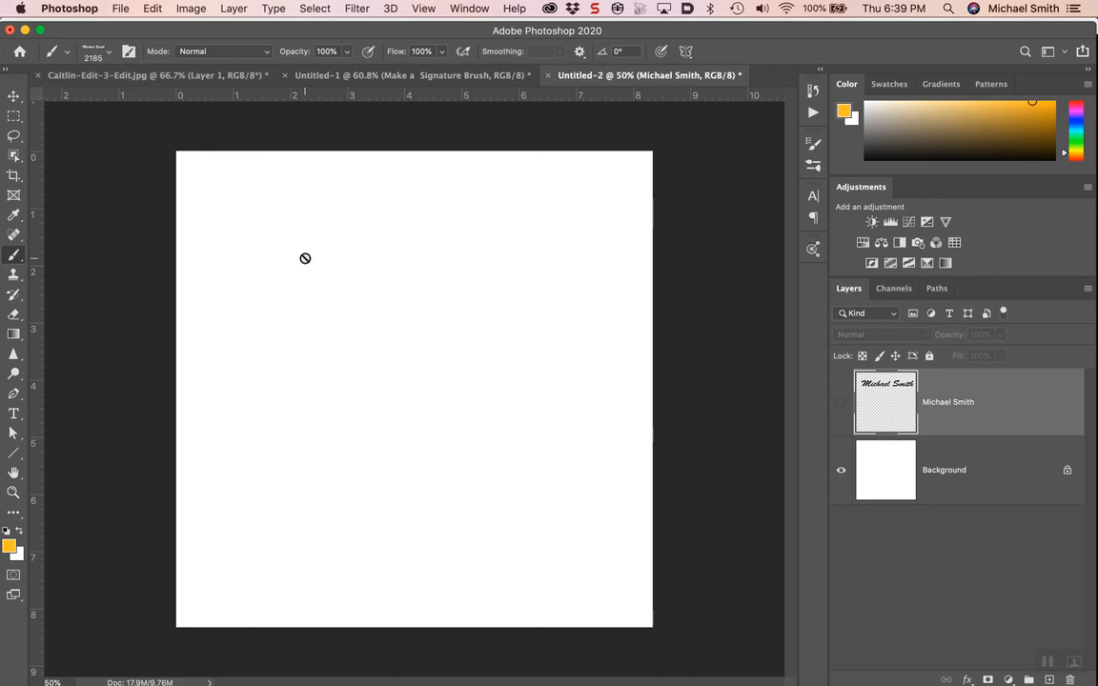
{"action": "left_click", "coordinate": [854, 467]}
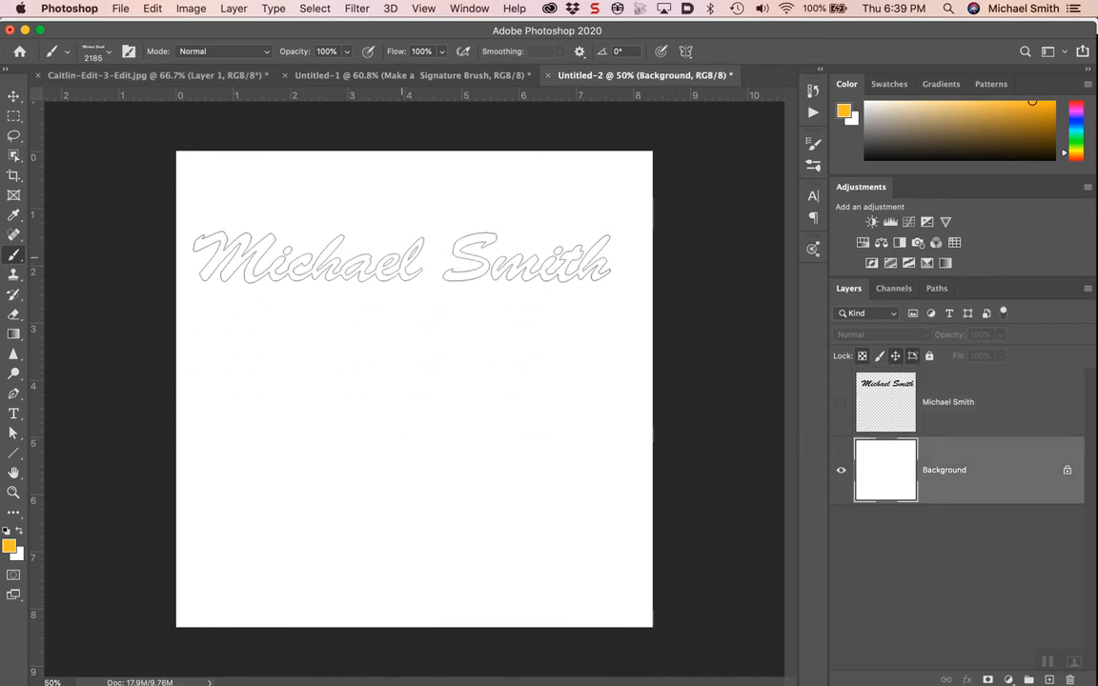
Step: Resize the signature brush to 1109 px and set its opacity to 58%
{"action": "key", "text": "bracketleft"}
{"action": "key", "text": "bracketleft"}
{"action": "key", "text": "bracketleft"}
{"action": "key", "text": "bracketleft"}
{"action": "key", "text": "bracketleft"}
{"action": "key", "text": "bracketleft"}
{"action": "key", "text": "bracketleft"}
{"action": "key", "text": "bracketleft"}
{"action": "key", "text": "bracketleft"}
{"action": "key", "text": "bracketleft"}
{"action": "key", "text": "bracketleft"}
{"action": "key", "text": "bracketleft"}
{"action": "key", "text": "bracketleft"}
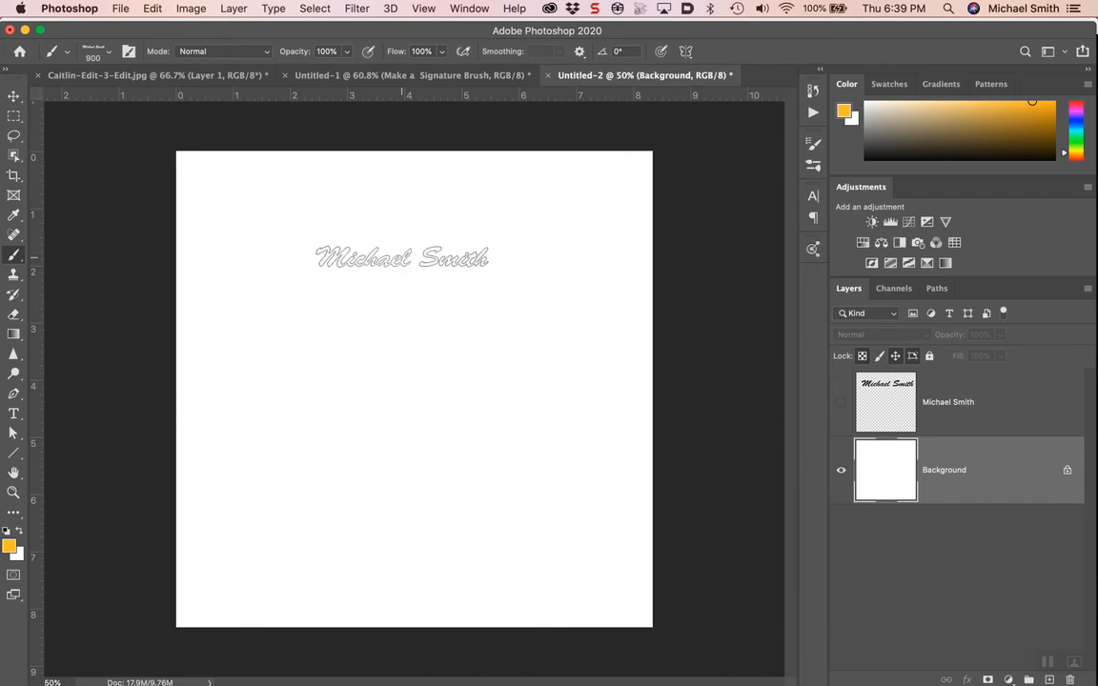
{"action": "key", "text": "bracketright"}
{"action": "key", "text": "bracketright"}
{"action": "key", "text": "bracketright"}
{"action": "key", "text": "bracketright"}
{"action": "key", "text": "bracketright"}
{"action": "key", "text": "bracketright"}
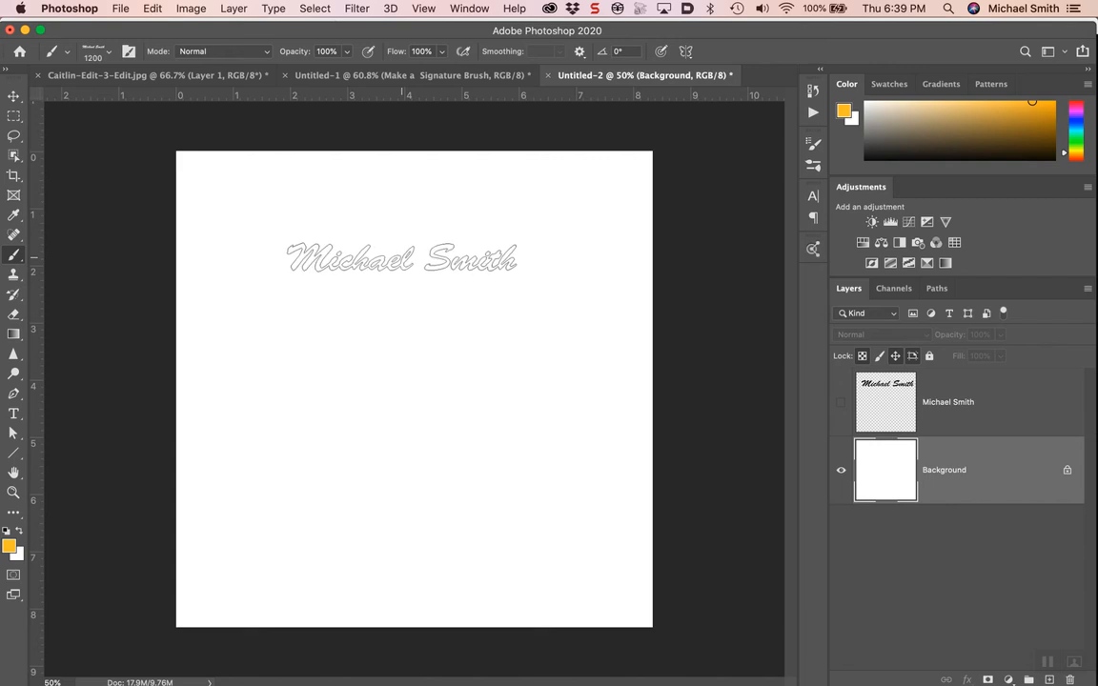
{"action": "key", "text": "bracketleft"}
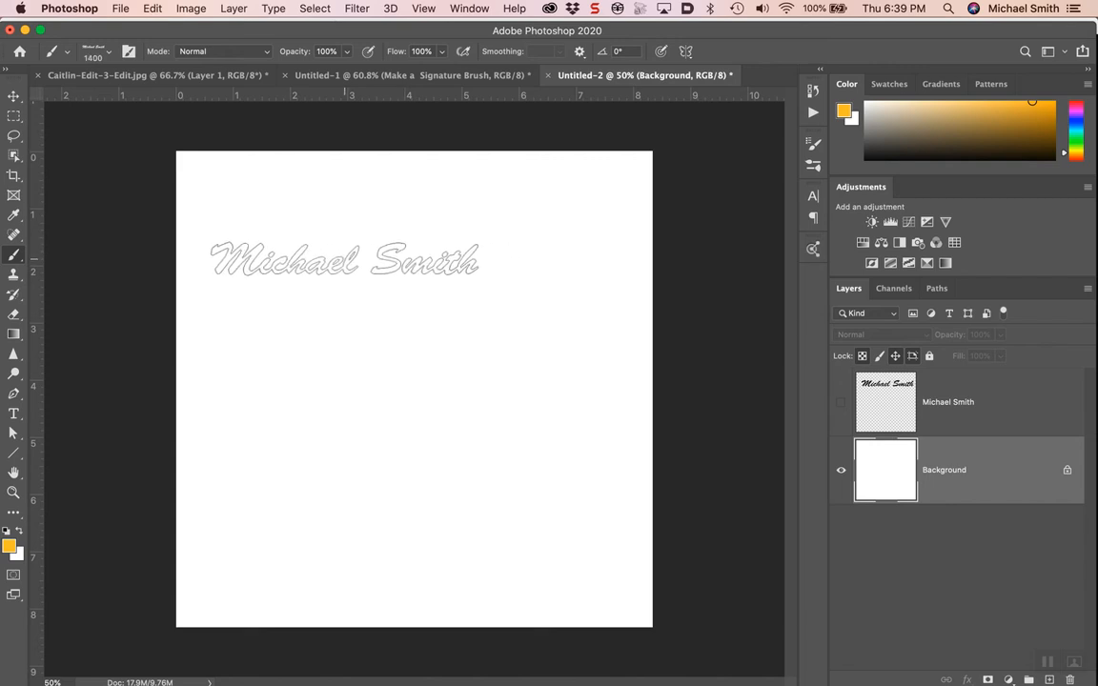
{"action": "mouse_move", "coordinate": [380, 281]}
{"action": "left_mouse_down"}
{"action": "mouse_move", "coordinate": [493, 288]}
{"action": "mouse_move", "coordinate": [174, 271]}
{"action": "mouse_move", "coordinate": [294, 277]}
{"action": "mouse_move", "coordinate": [312, 191]}
{"action": "mouse_move", "coordinate": [338, 436]}
{"action": "mouse_move", "coordinate": [335, 347]}
{"action": "left_mouse_up"}
{"action": "mouse_move", "coordinate": [345, 183]}
{"action": "left_mouse_down"}
{"action": "mouse_move", "coordinate": [355, 385]}
{"action": "mouse_move", "coordinate": [358, 313]}
{"action": "mouse_move", "coordinate": [321, 275]}
{"action": "mouse_move", "coordinate": [451, 287]}
{"action": "mouse_move", "coordinate": [184, 277]}
{"action": "mouse_move", "coordinate": [227, 281]}
{"action": "left_mouse_up"}
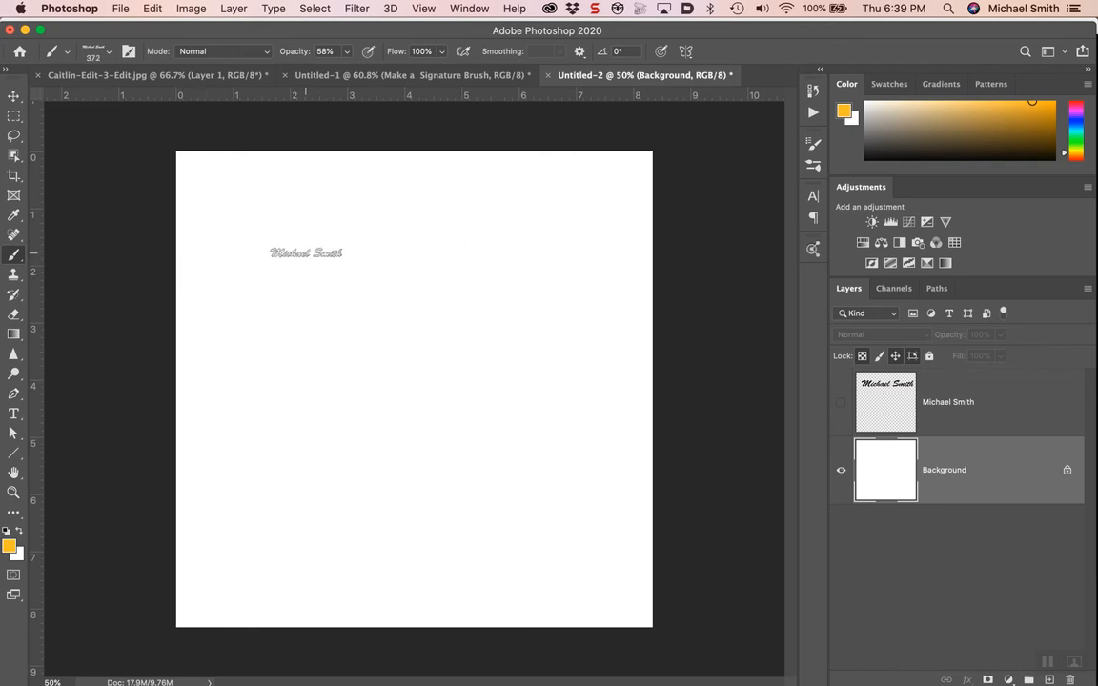
{"action": "mouse_move", "coordinate": [306, 254]}
{"action": "left_mouse_down"}
{"action": "mouse_move", "coordinate": [292, 248]}
{"action": "mouse_move", "coordinate": [436, 258]}
{"action": "left_mouse_up"}
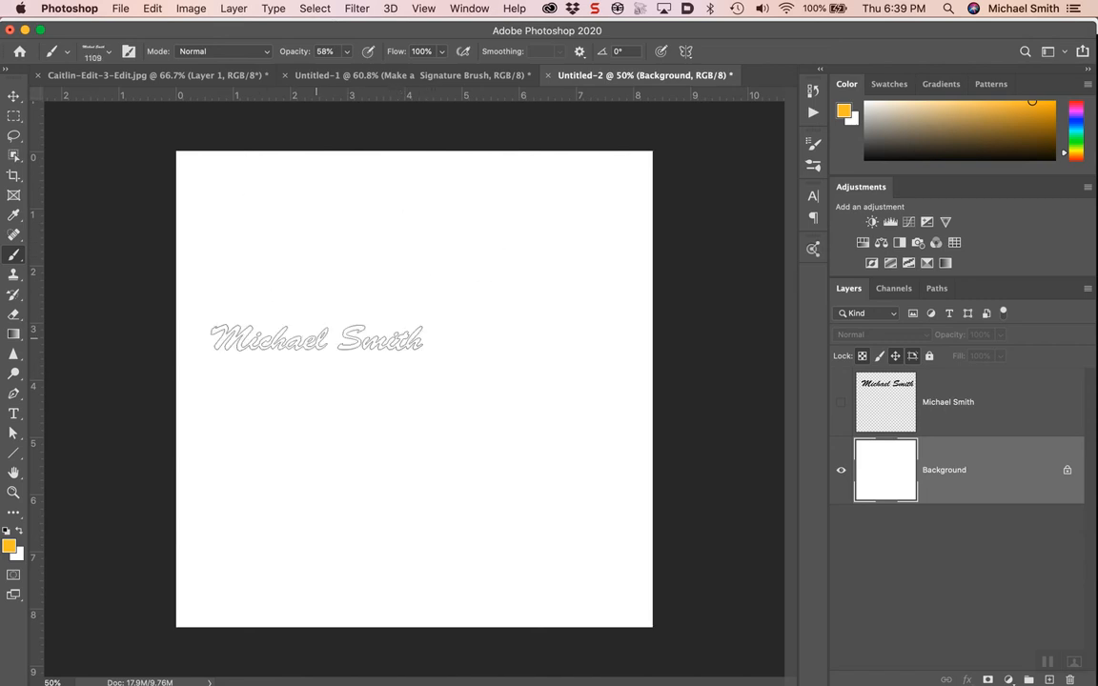
Step: Set the foreground colour to purple 850b78 in the Color Picker
{"action": "left_click", "coordinate": [11, 548]}
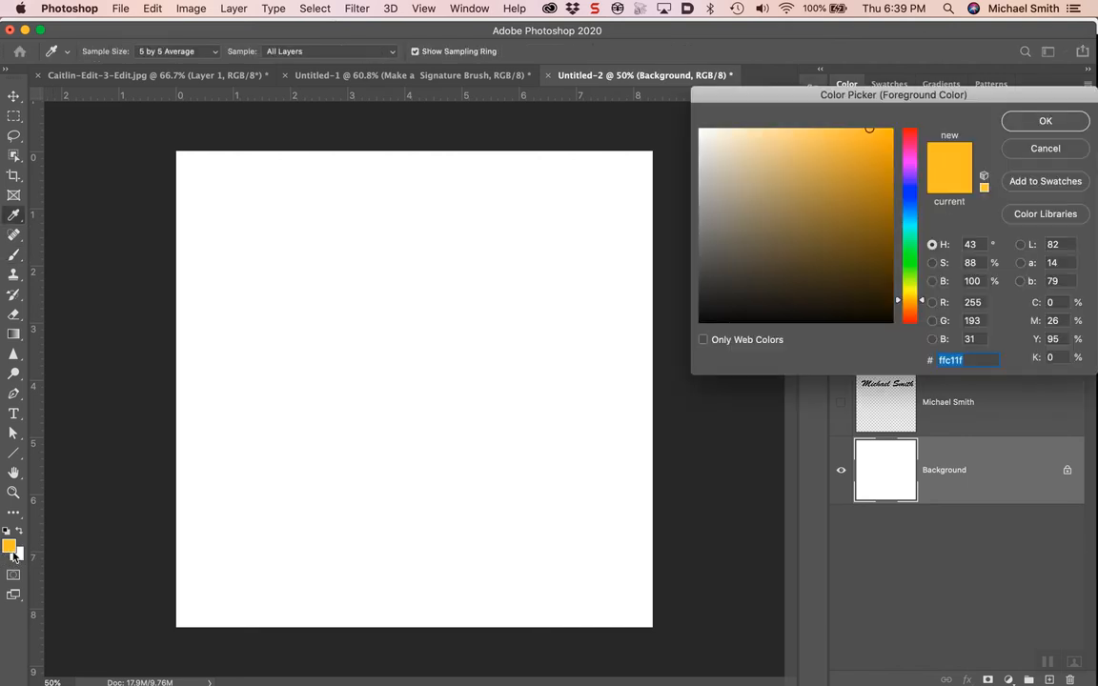
{"action": "left_click", "coordinate": [876, 221]}
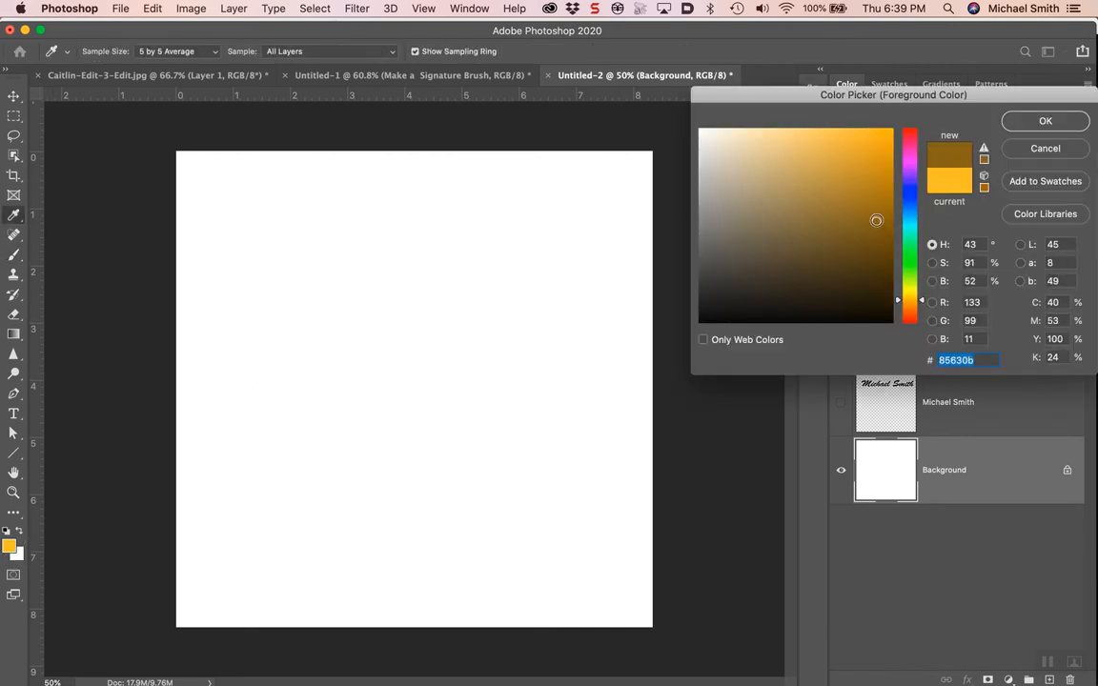
{"action": "left_click", "coordinate": [909, 160]}
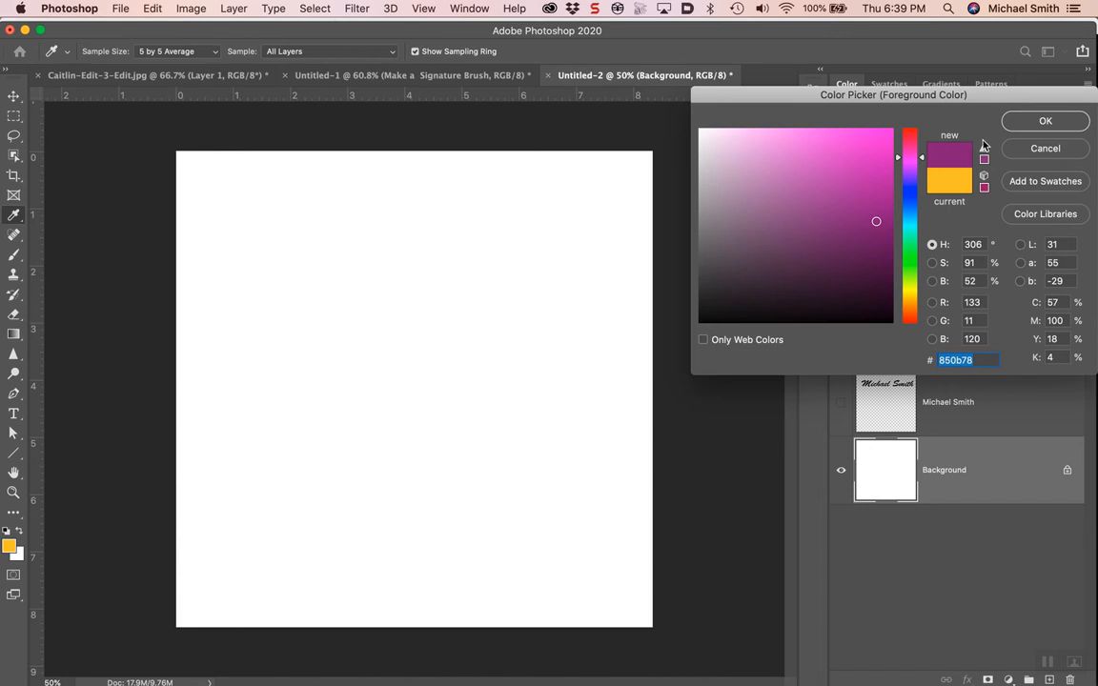
{"action": "left_click", "coordinate": [1044, 122]}
Step: Stamp the signature brush nine times in a column down the canvas, doubling the bottom one
{"action": "key", "text": "b"}
{"action": "left_click", "coordinate": [438, 219]}
{"action": "left_click", "coordinate": [438, 256]}
{"action": "left_click", "coordinate": [438, 300]}
{"action": "left_click", "coordinate": [438, 339]}
{"action": "left_click", "coordinate": [437, 378]}
{"action": "left_click", "coordinate": [437, 415]}
{"action": "left_click", "coordinate": [437, 463]}
{"action": "left_click", "coordinate": [441, 510]}
{"action": "left_click", "coordinate": [443, 549]}
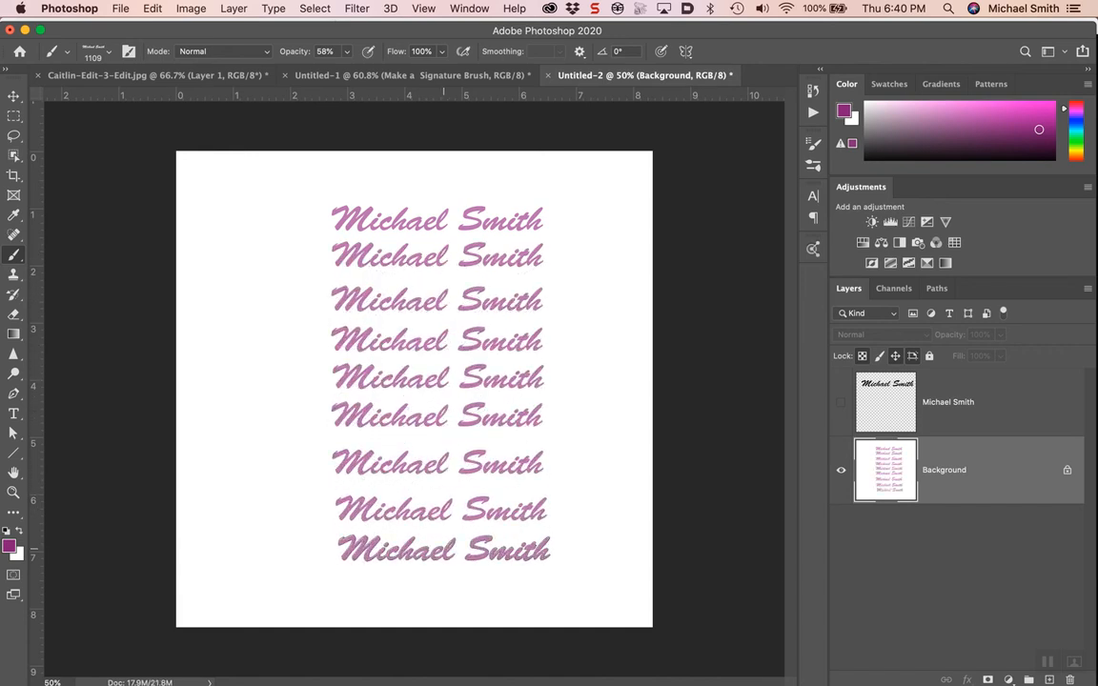
{"action": "left_click", "coordinate": [443, 549]}
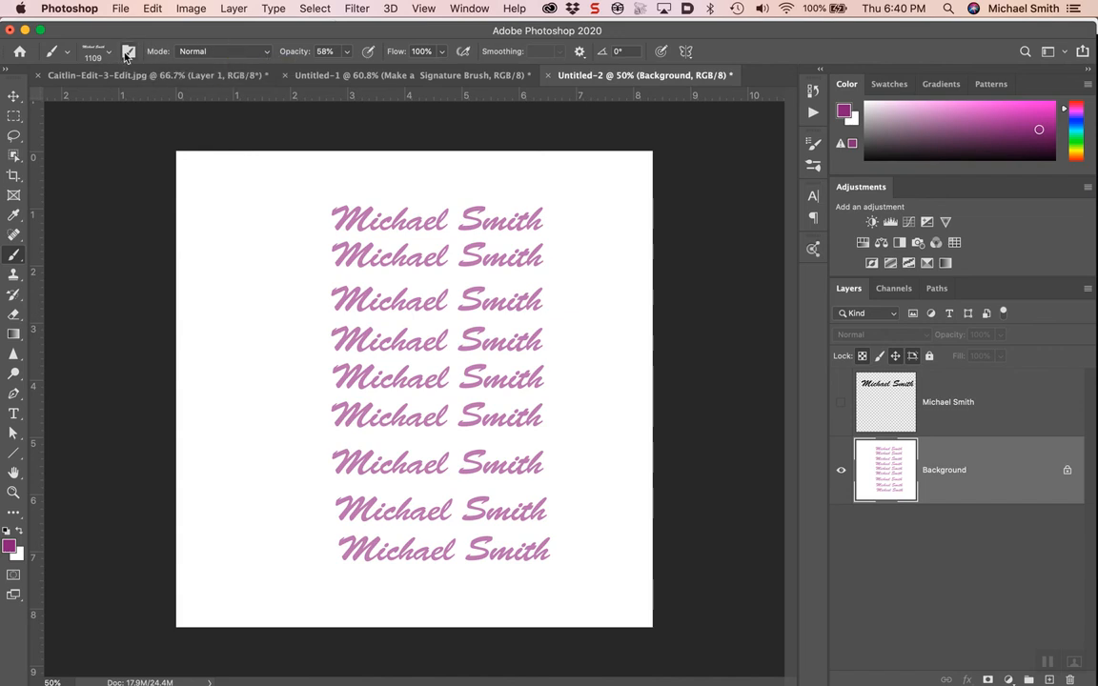
Step: Choose the saved signature brush preset from the options-bar Brush Preset picker
{"action": "left_click", "coordinate": [129, 53]}
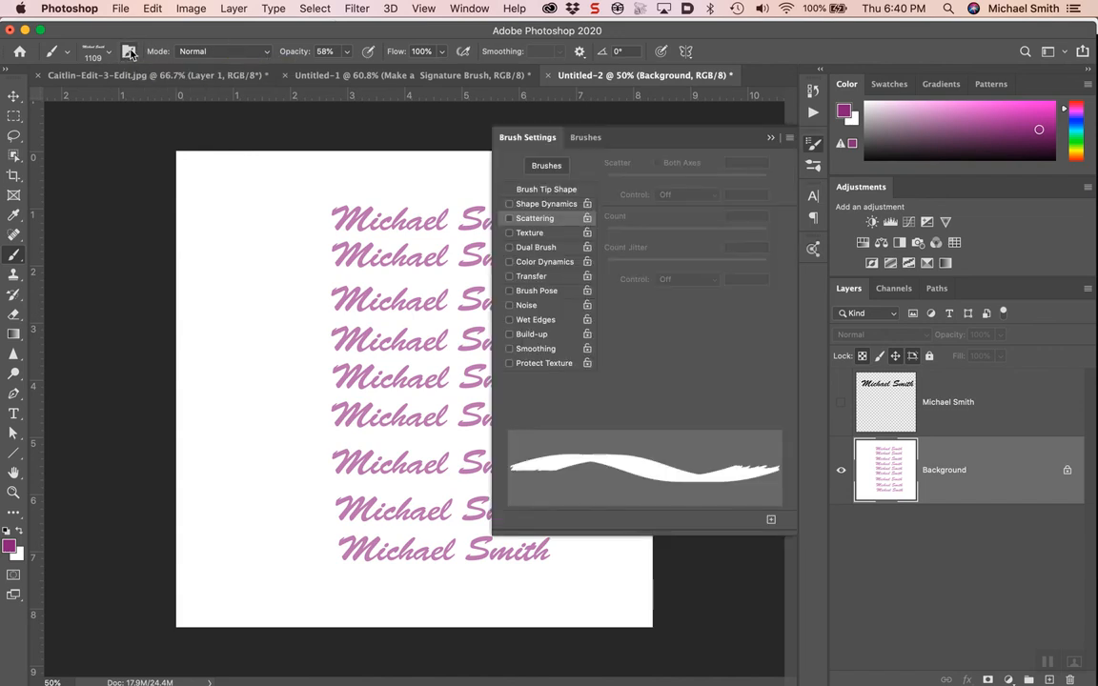
{"action": "left_click", "coordinate": [585, 138]}
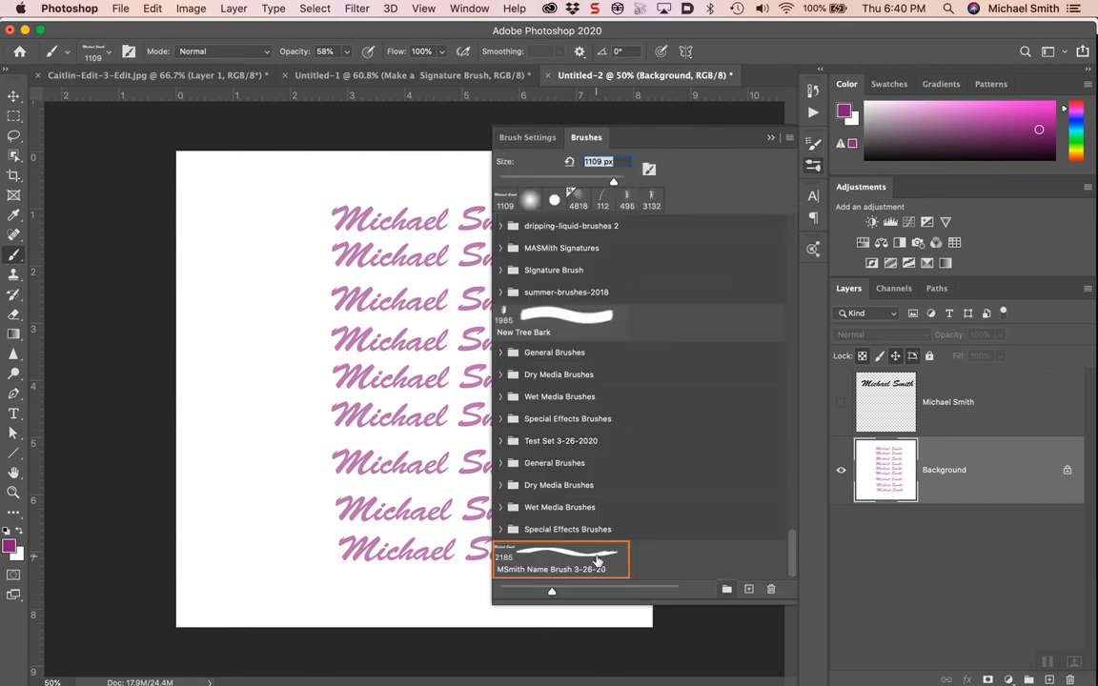
{"action": "left_click", "coordinate": [467, 9]}
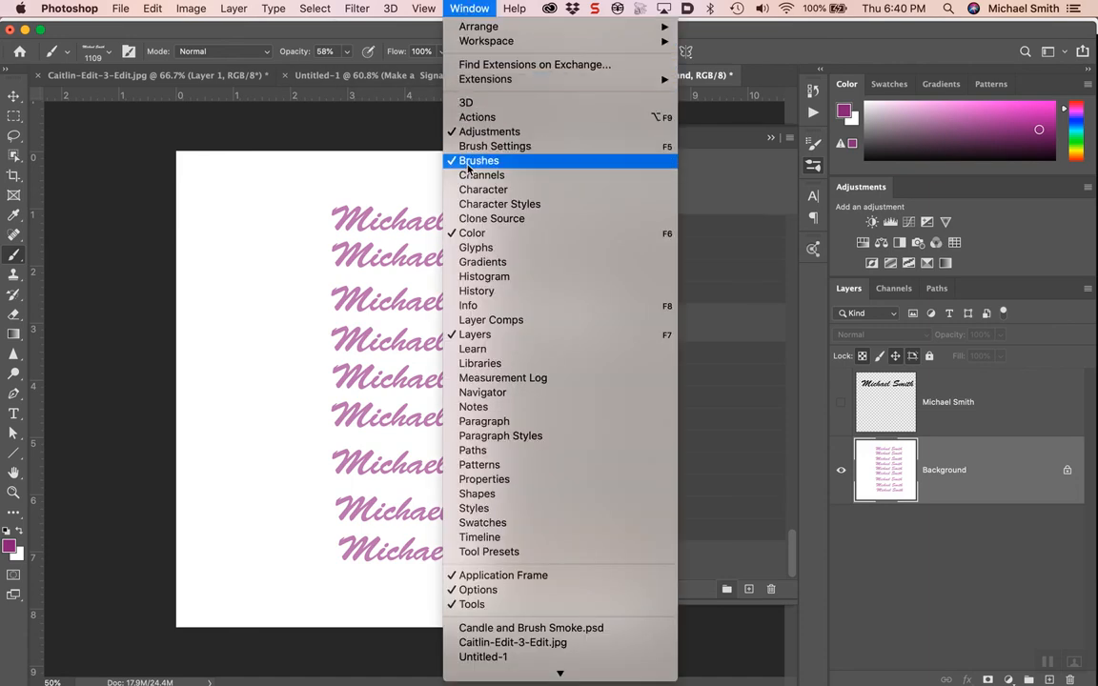
{"action": "left_click", "coordinate": [462, 8]}
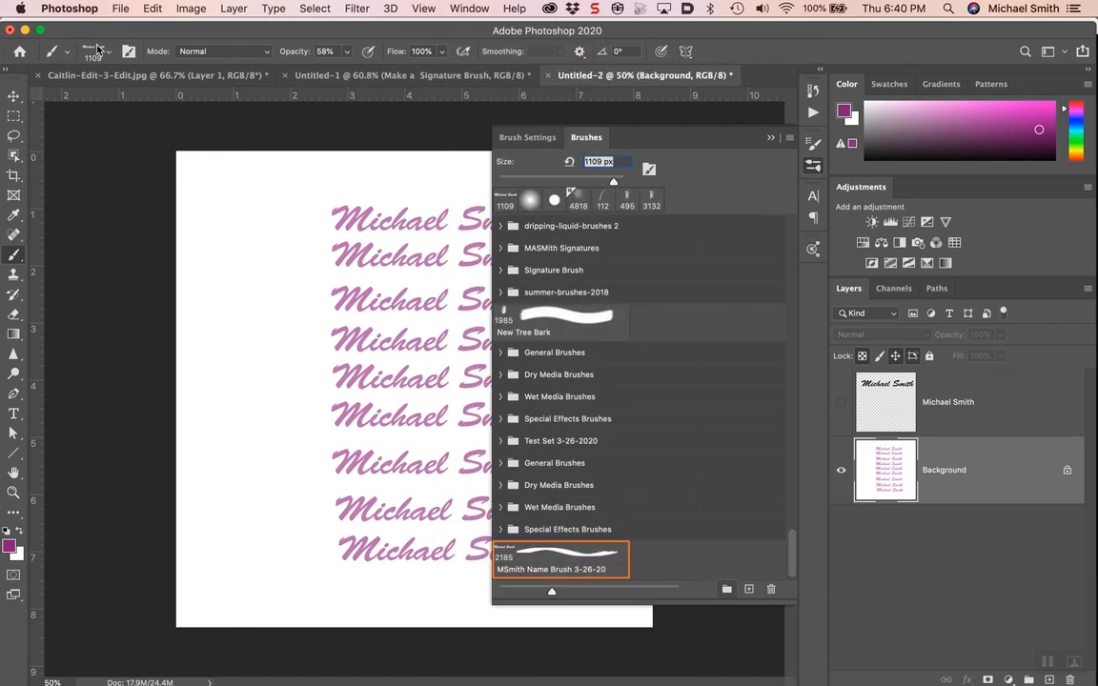
{"action": "left_click", "coordinate": [94, 54]}
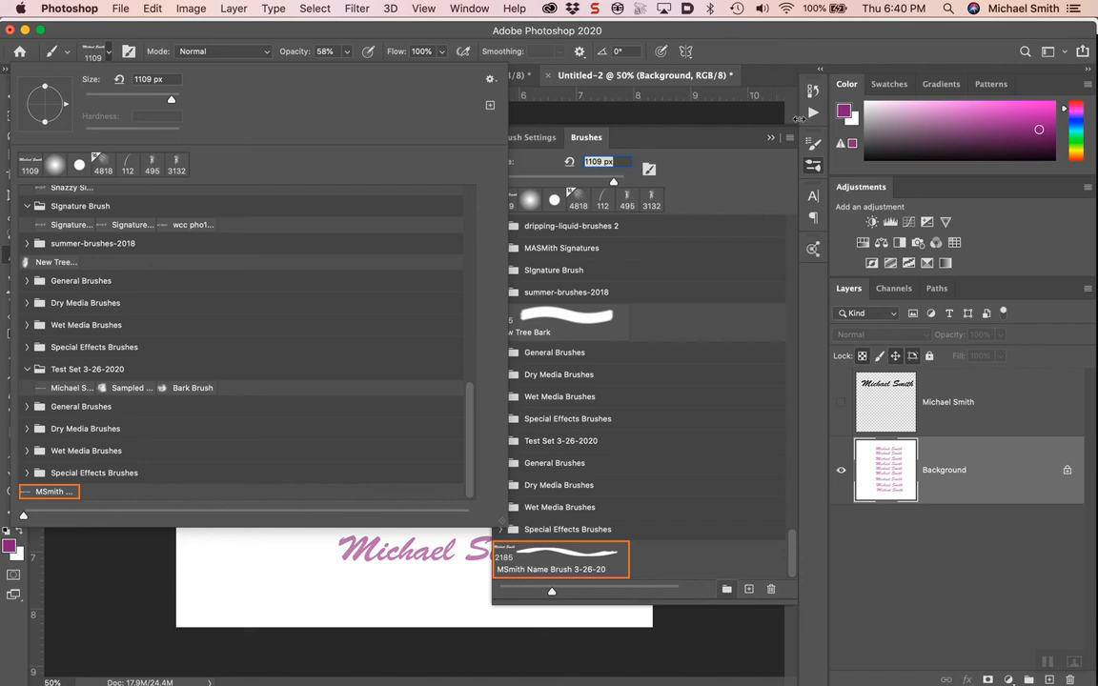
{"action": "left_click", "coordinate": [772, 139]}
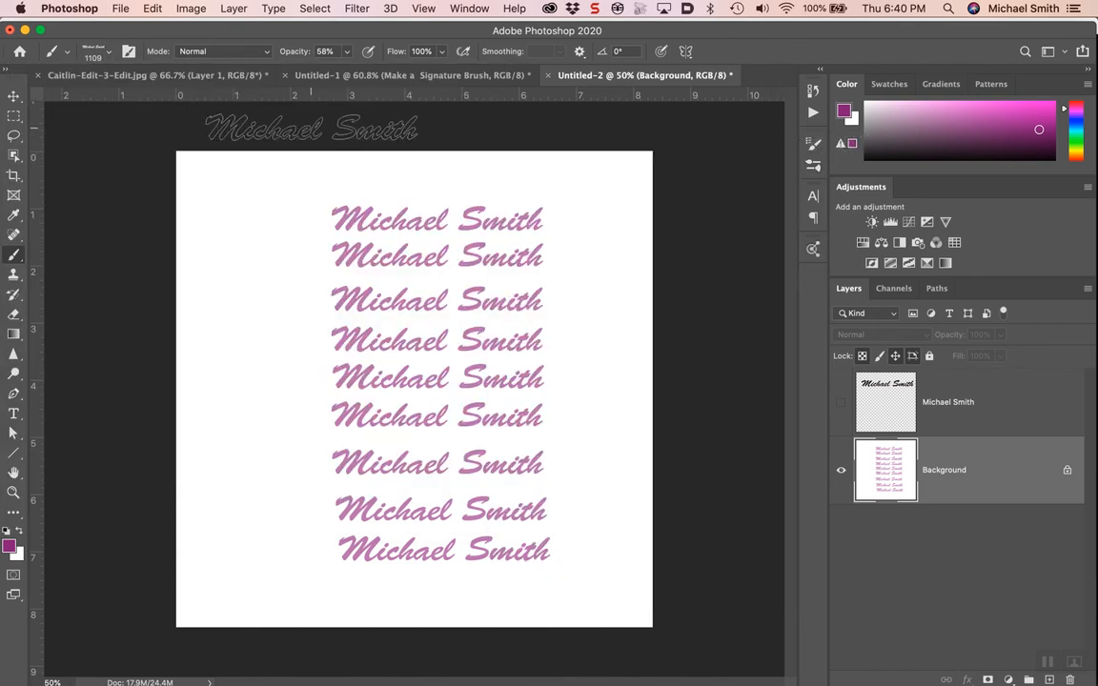
{"action": "left_click", "coordinate": [92, 55]}
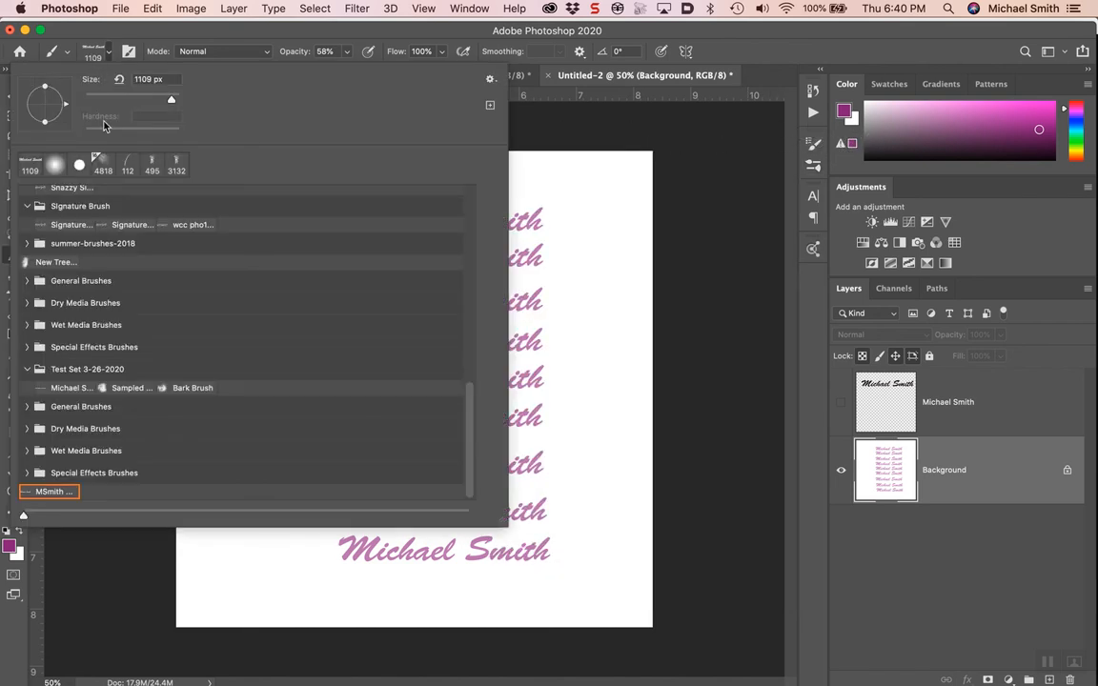
{"action": "left_click", "coordinate": [76, 492]}
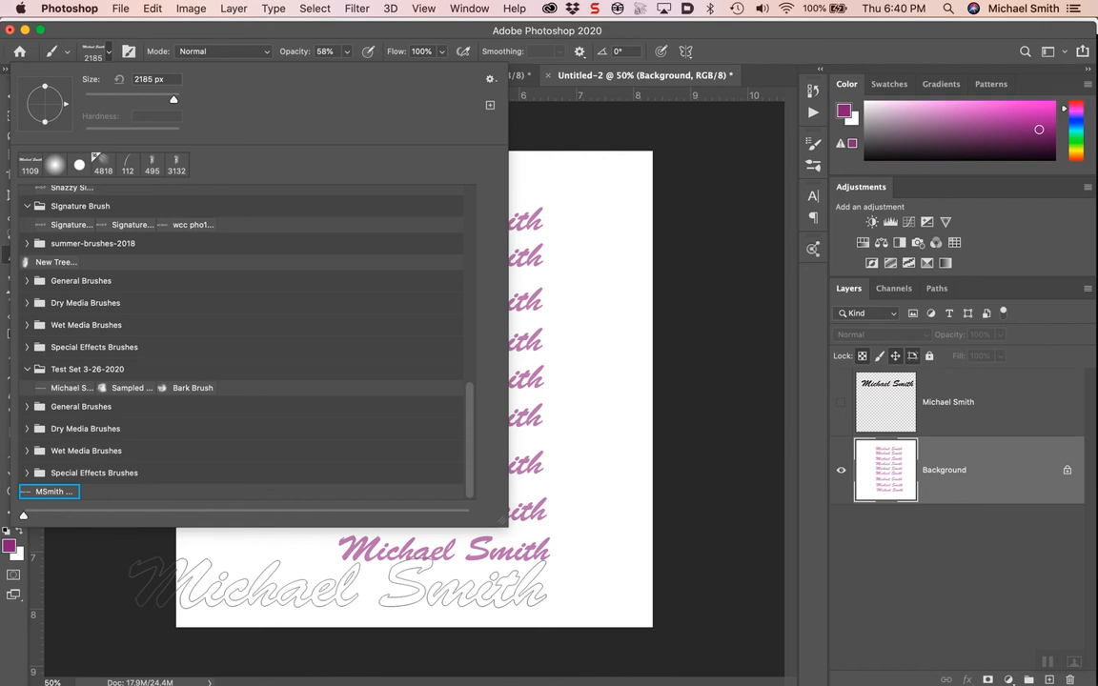
{"action": "left_click", "coordinate": [338, 583]}
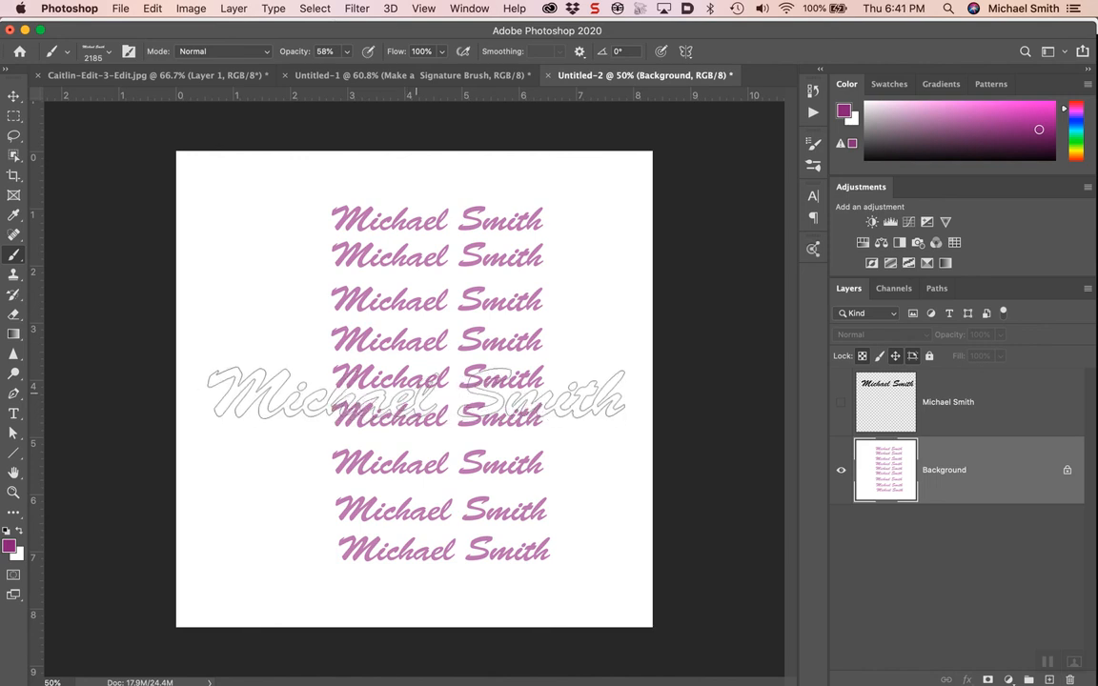
{"action": "key", "text": "super+Tab"}
Step: In Snagit, play the 03:45 Lightroom export video for two seconds, then return to Photoshop
{"action": "key", "text": "super+Tab"}
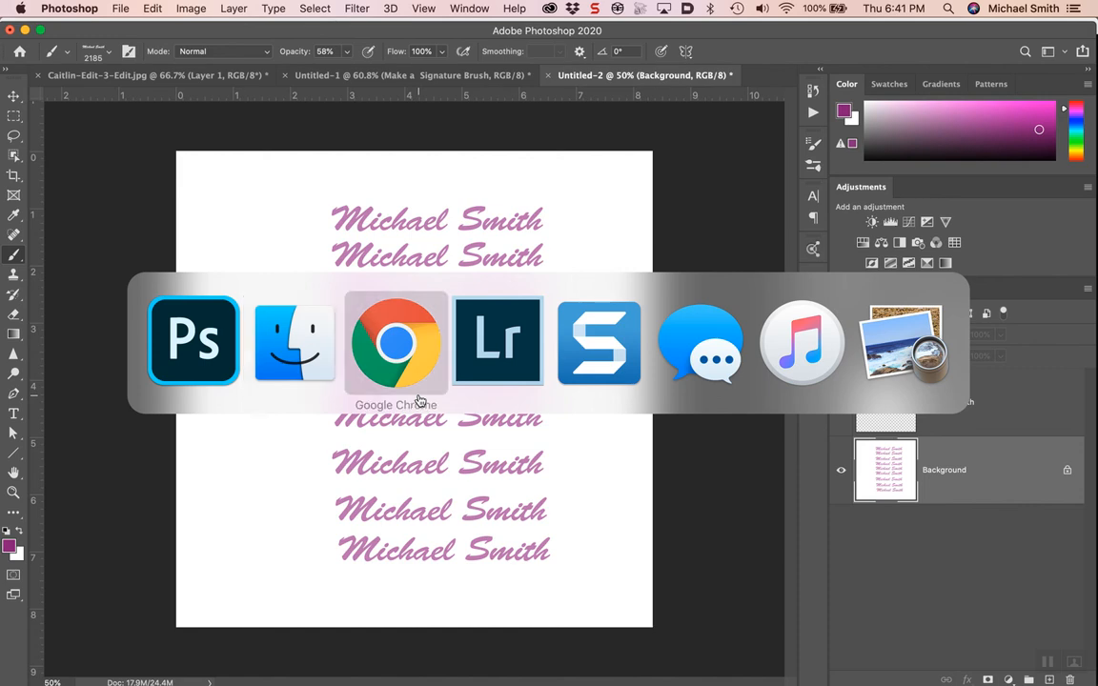
{"action": "key", "text": "super+Tab"}
{"action": "key", "text": "super+Tab"}
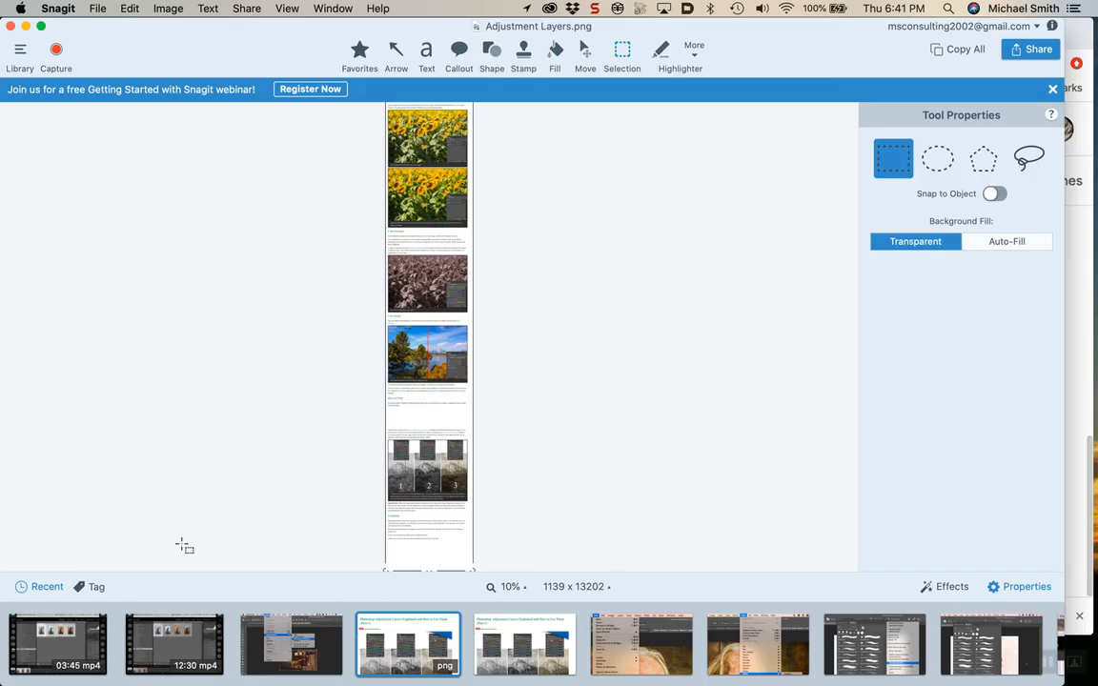
{"action": "left_click", "coordinate": [34, 647]}
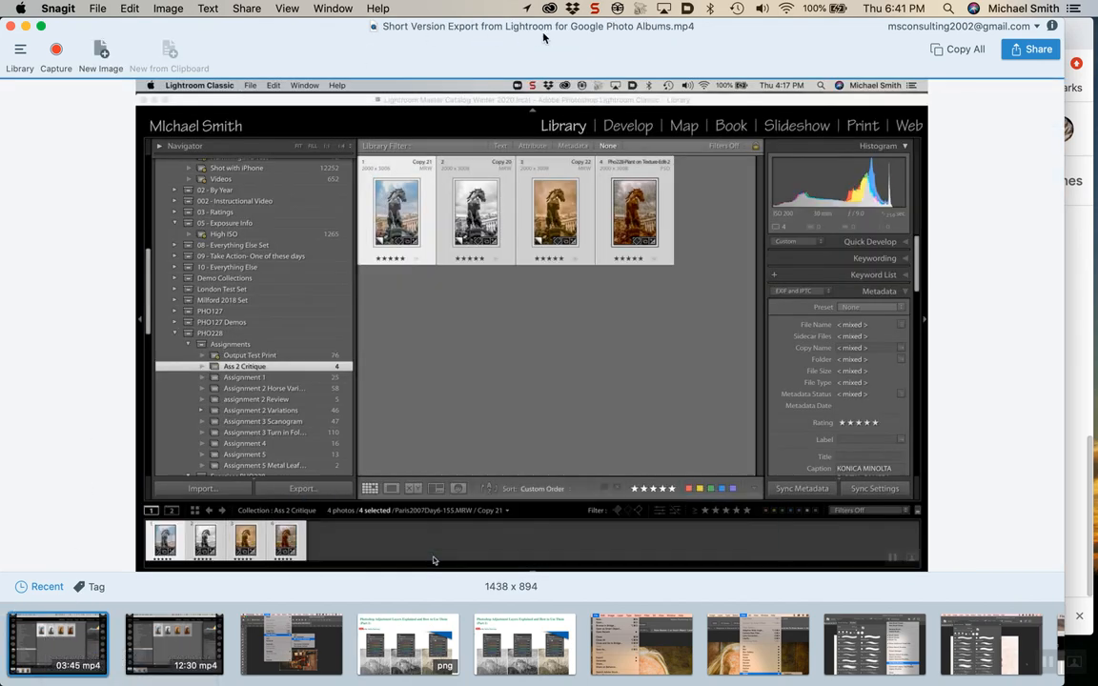
{"action": "mouse_move", "coordinate": [484, 237]}
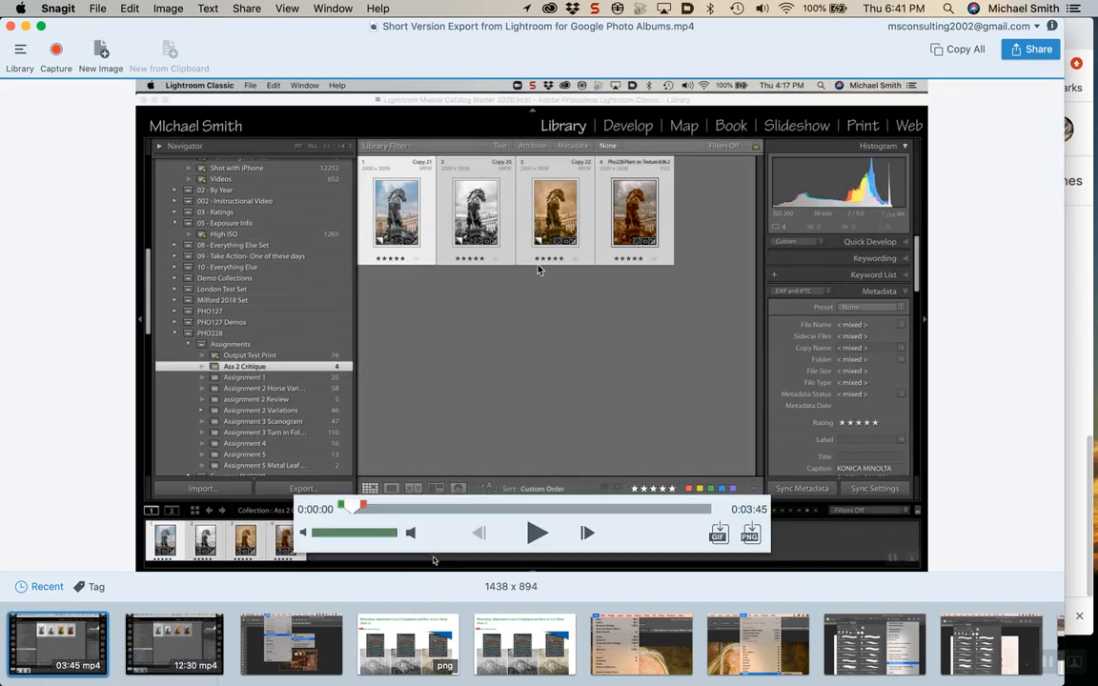
{"action": "left_click", "coordinate": [534, 536]}
{"action": "left_click", "coordinate": [534, 533]}
{"action": "key", "text": "super+Tab"}
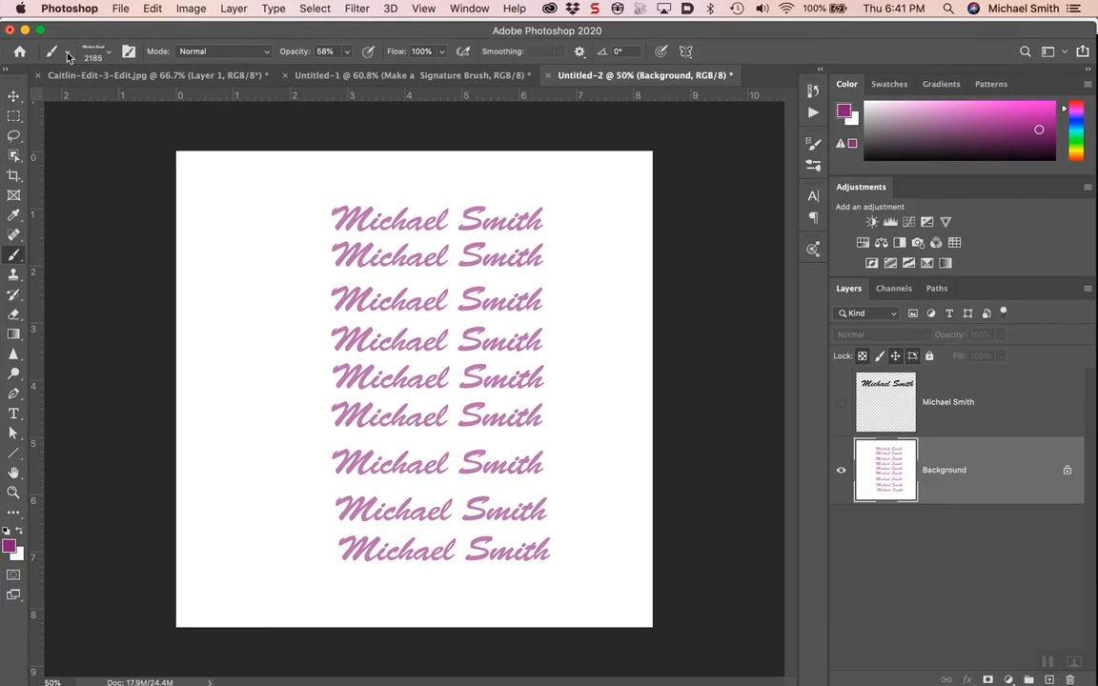
{"action": "key", "text": "super+Tab"}
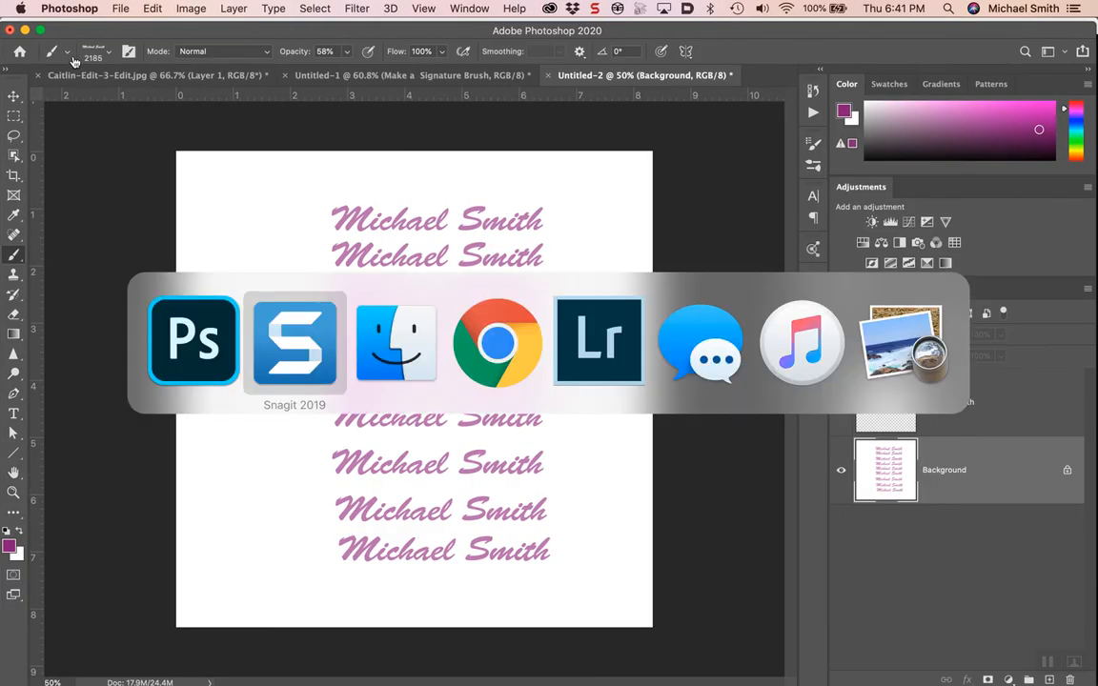